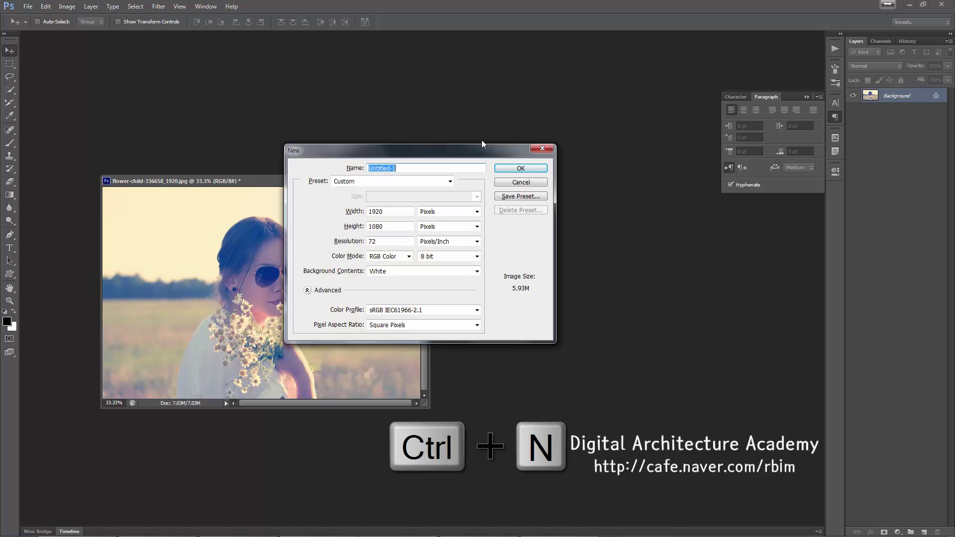
Create a new blank document 1000 pixels wide and 1000 pixels high, and move its window beside the photo.
double_click(393, 212)
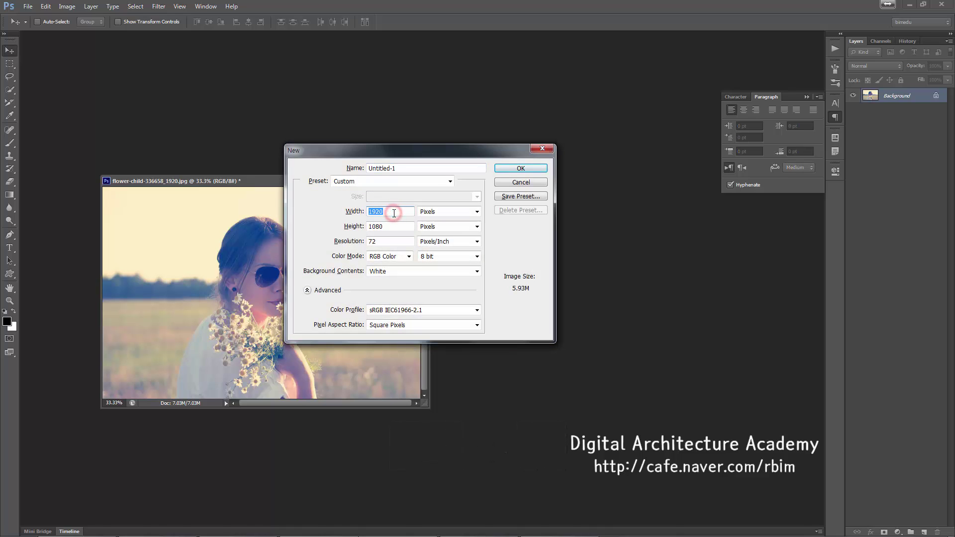
type("10")
key("Tab")
type("10")
key("Return")
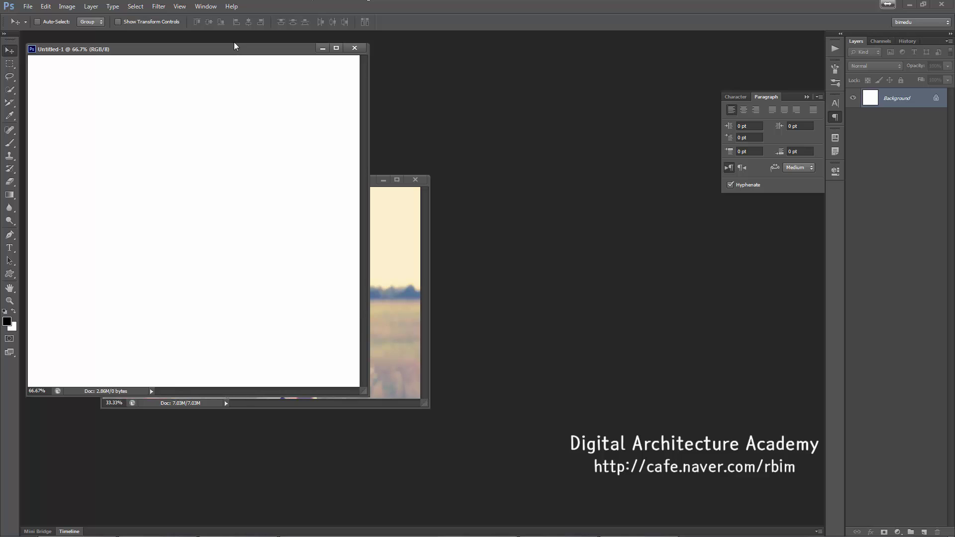
left_click_drag(235, 52, 475, 88)
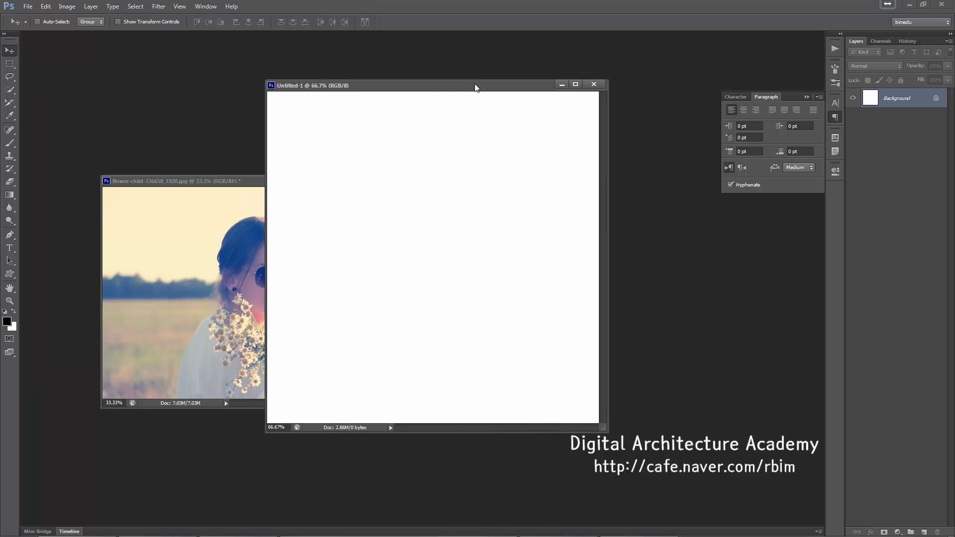
Activate the Gradient tool and open the Gradient Editor for the current gradient.
key("g")
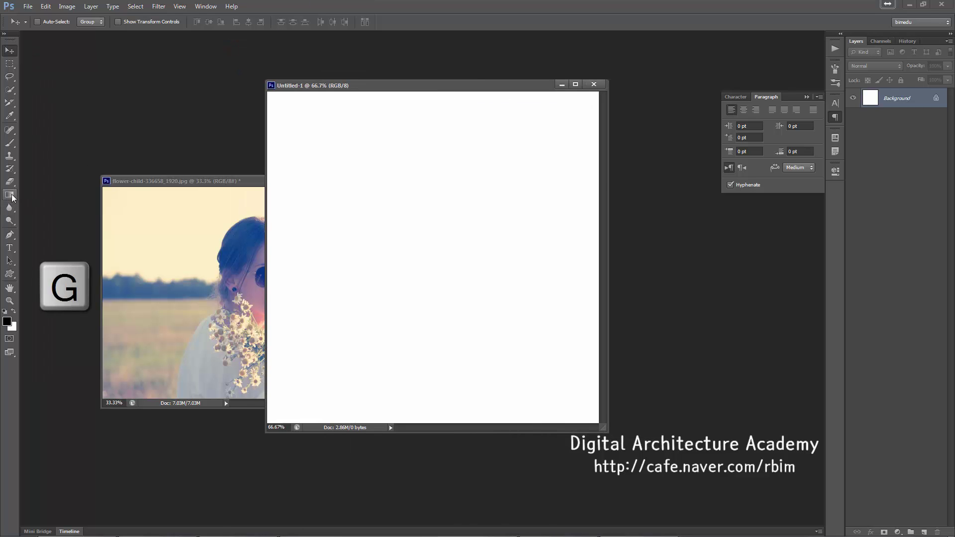
left_click(10, 195)
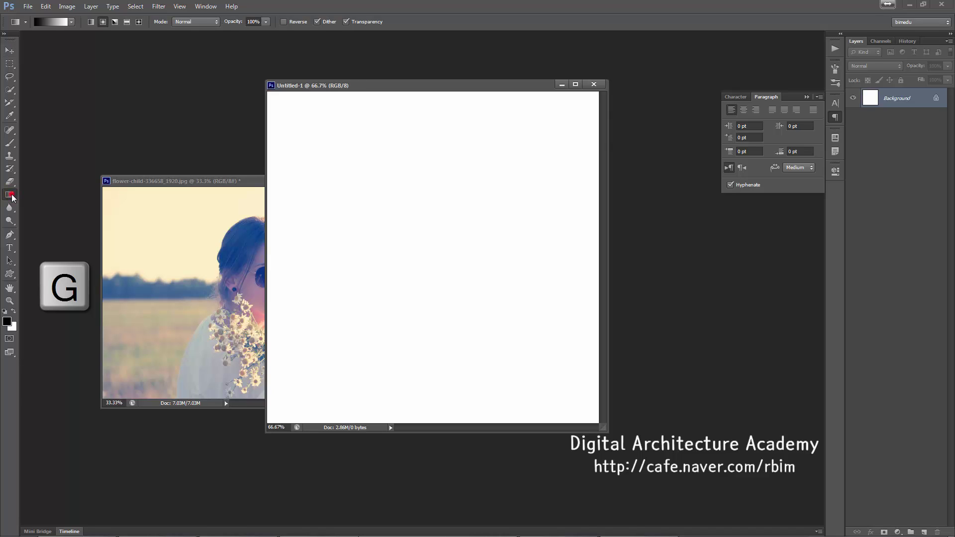
left_click(12, 195)
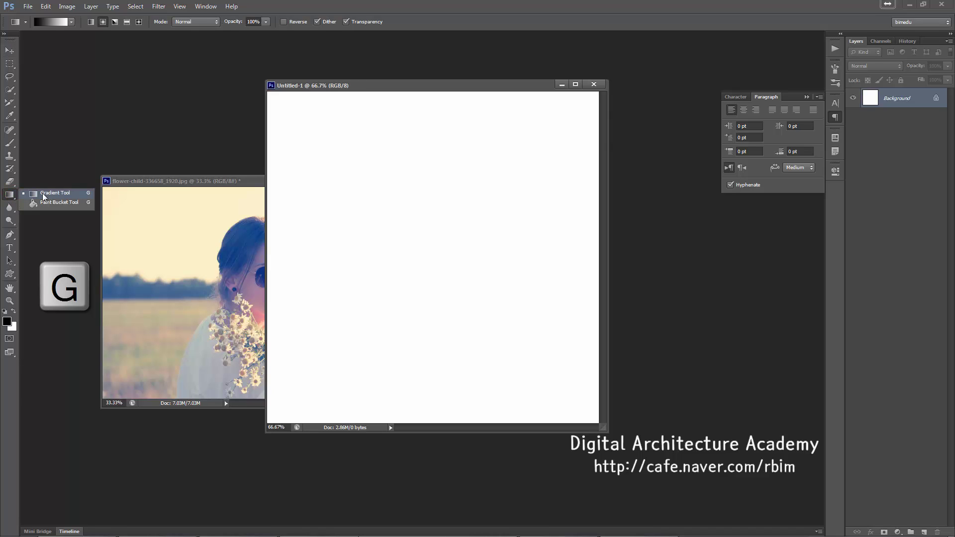
left_click(9, 194)
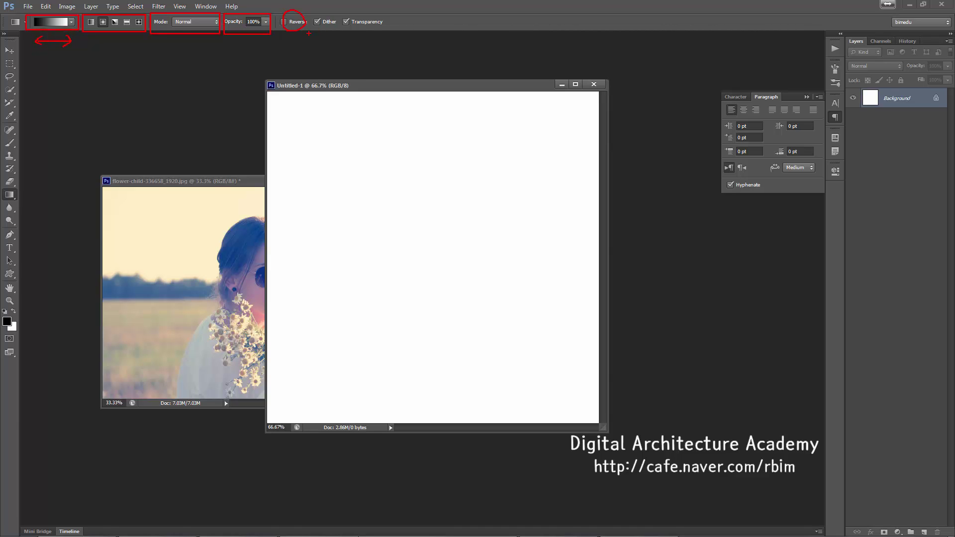
left_click_drag(309, 33, 397, 41)
key("Escape")
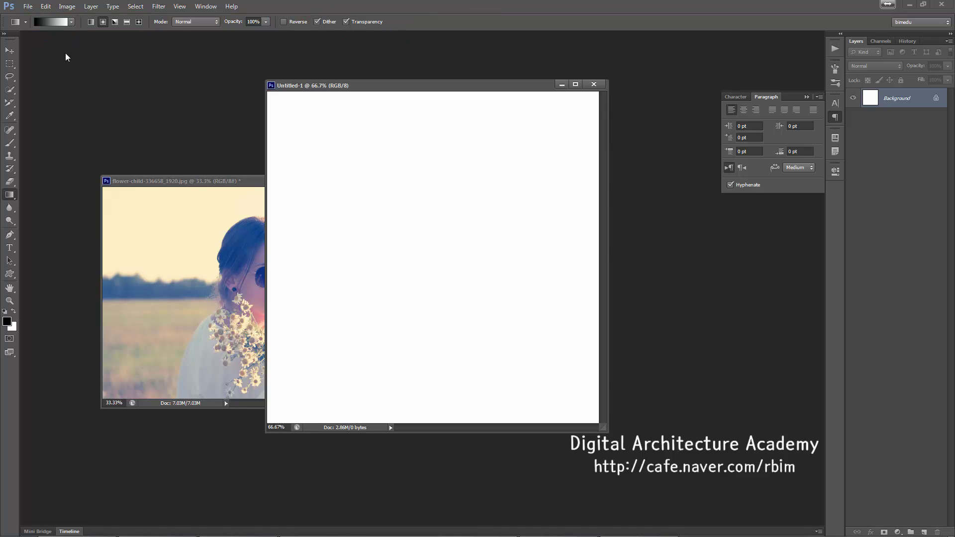
left_click(55, 23)
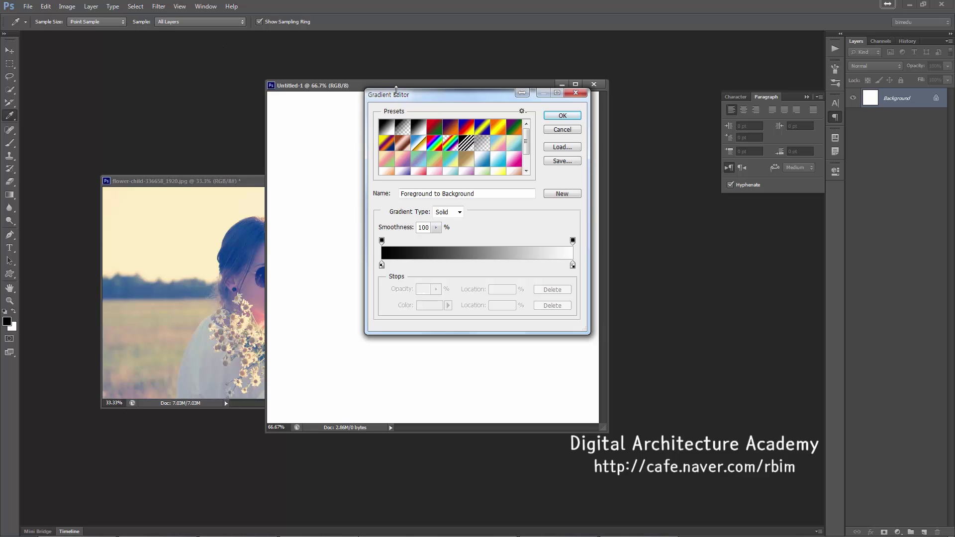
left_click_drag(403, 97, 342, 103)
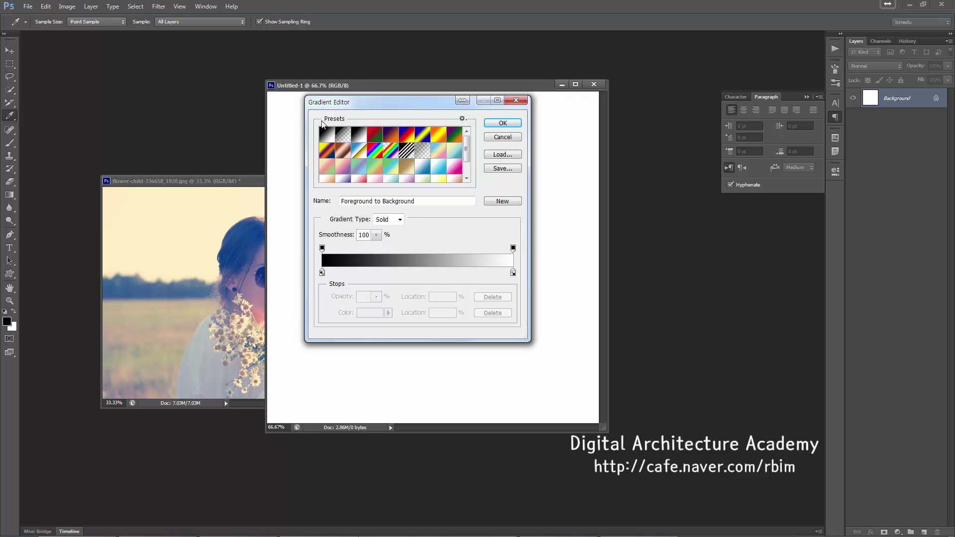
Try the Foreground to Transparent and Red, Green gradient presets, and load the Violet, Orange preset.
left_click(346, 138)
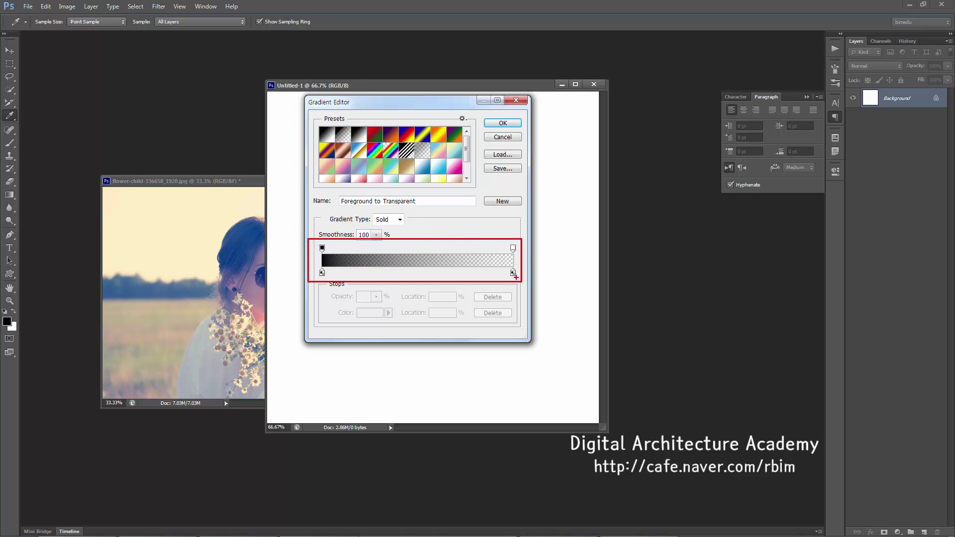
key("Escape")
left_click(374, 135)
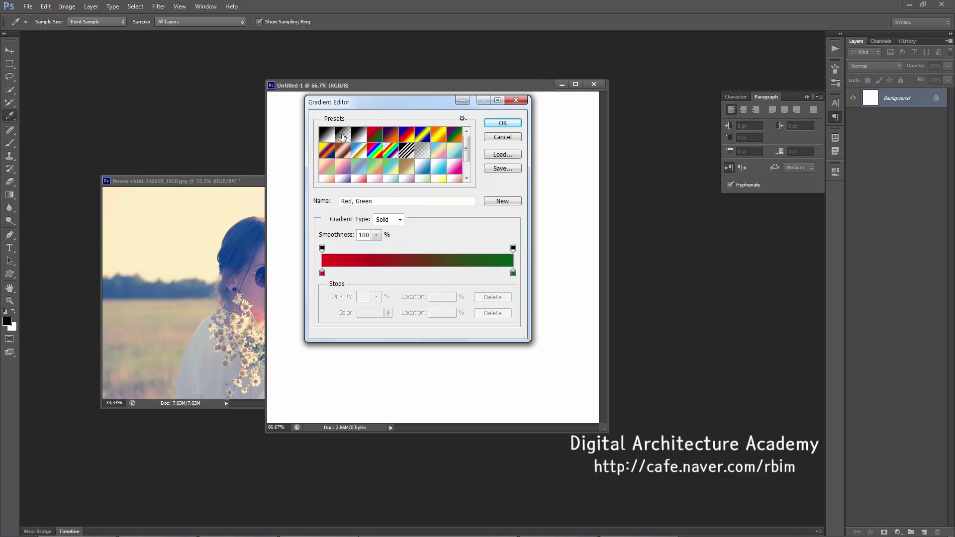
left_click(343, 136)
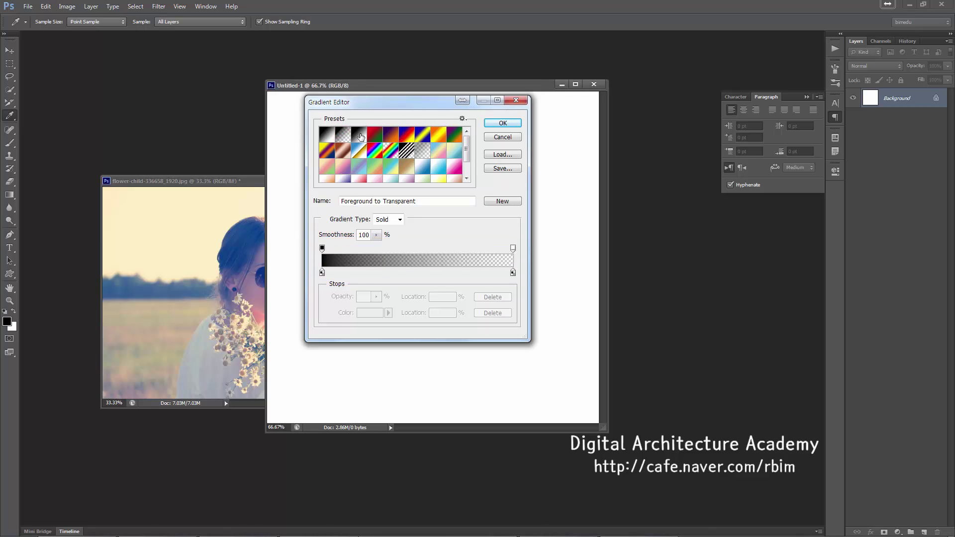
left_click(359, 136)
left_click(374, 136)
left_click(390, 136)
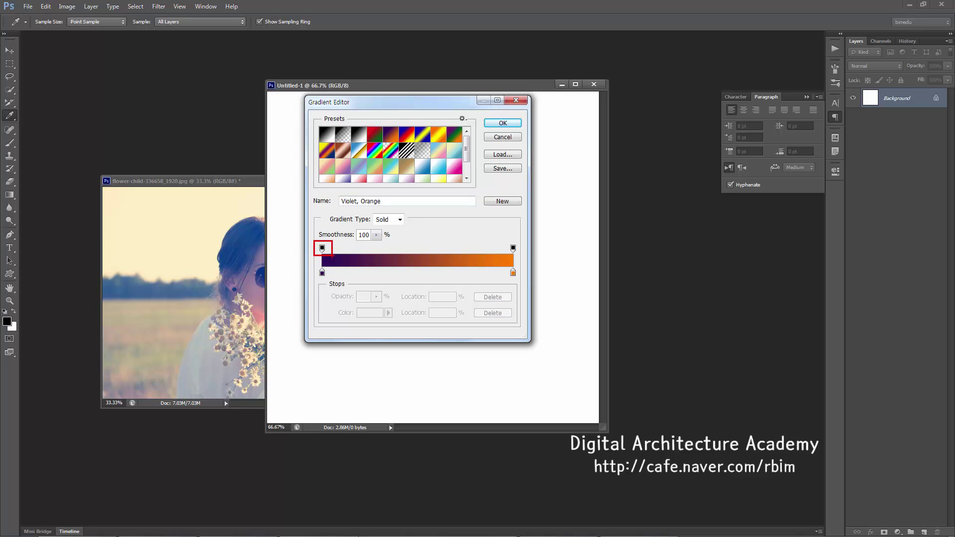
Try moving the gradient's end opacity stop inward and return it to the end of the ramp.
left_click(322, 247)
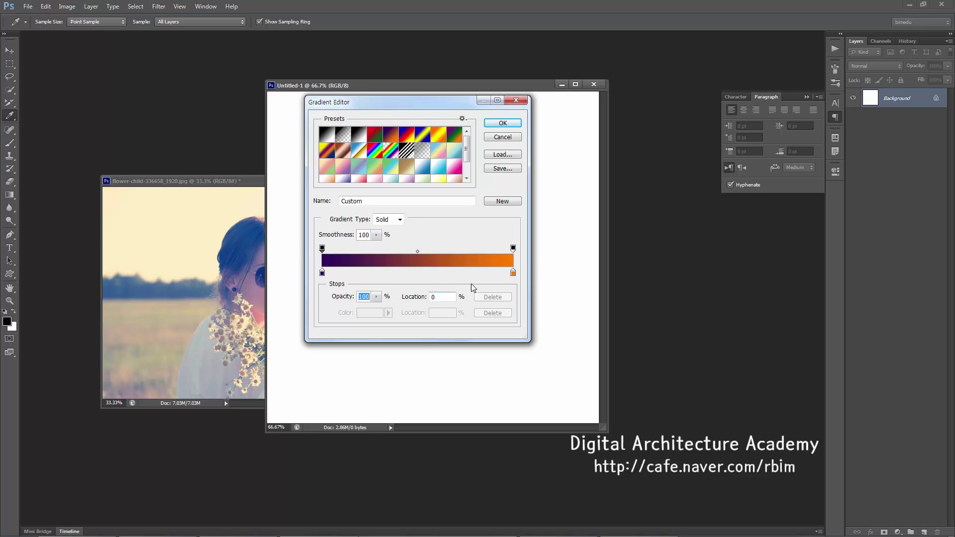
left_click(512, 248)
left_click_drag(513, 249, 480, 249)
left_click_drag(481, 249, 518, 248)
Lower the starting opacity stop to 50% and restore it to 100%.
mouse_move(321, 248)
left_mouse_down()
mouse_move(366, 248)
mouse_move(317, 253)
left_mouse_up()
left_click_drag(376, 297, 351, 308)
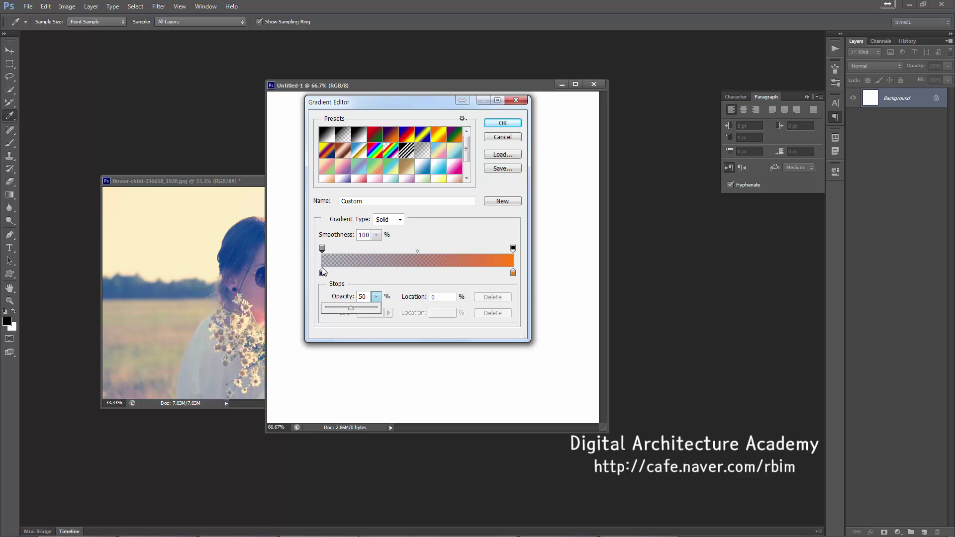
left_click_drag(352, 311, 378, 309)
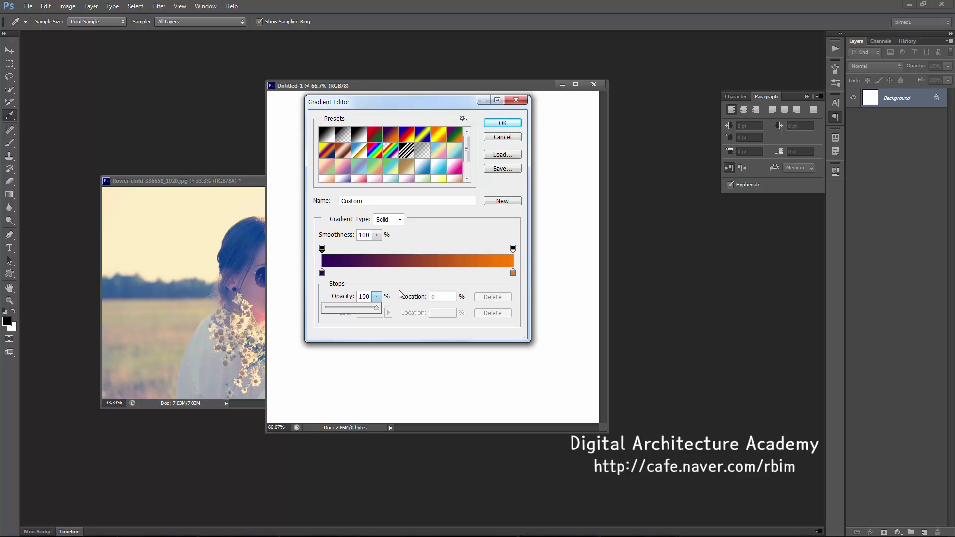
left_click(403, 276)
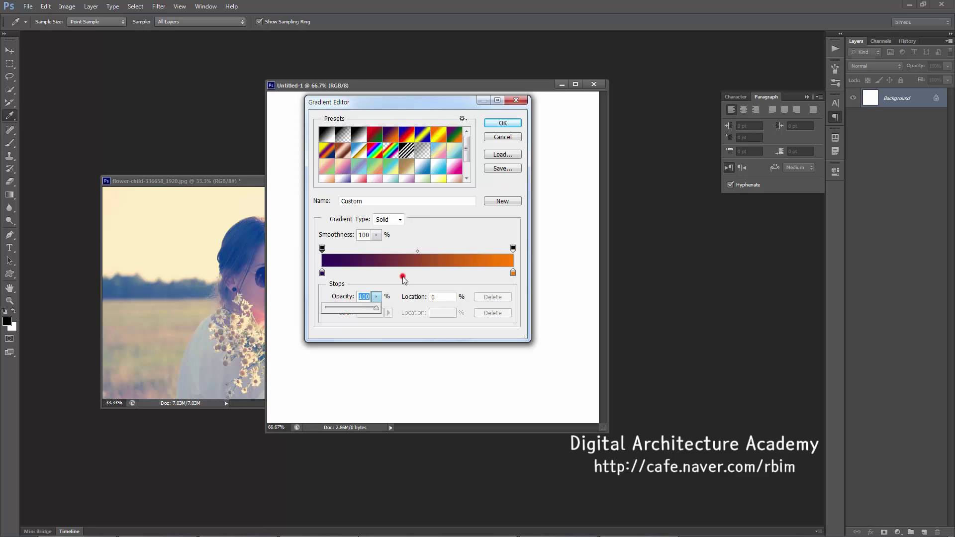
Try brighter violets for the gradient's starting color stop in the Color Picker and cancel the color change.
left_click(323, 273)
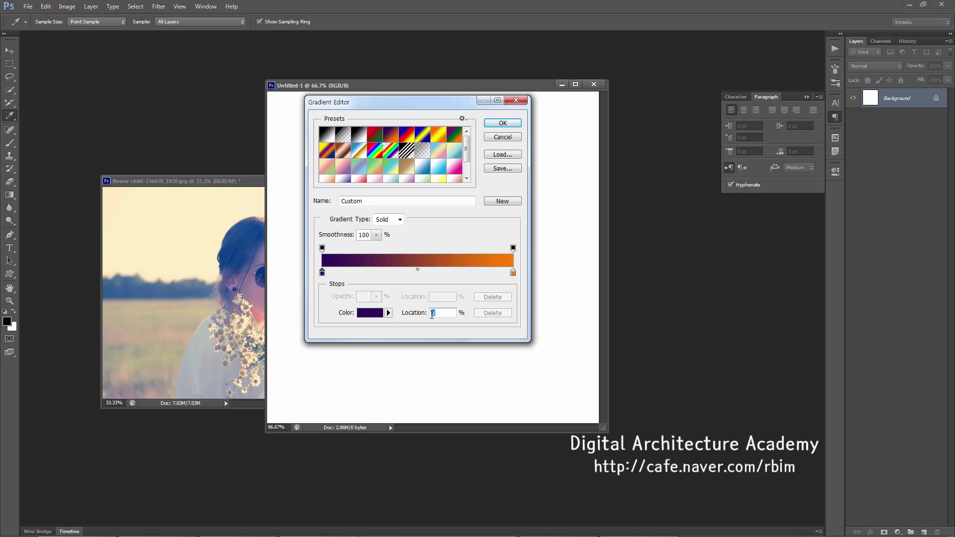
mouse_move(323, 273)
left_mouse_down()
mouse_move(368, 273)
mouse_move(323, 274)
left_mouse_up()
left_click(369, 313)
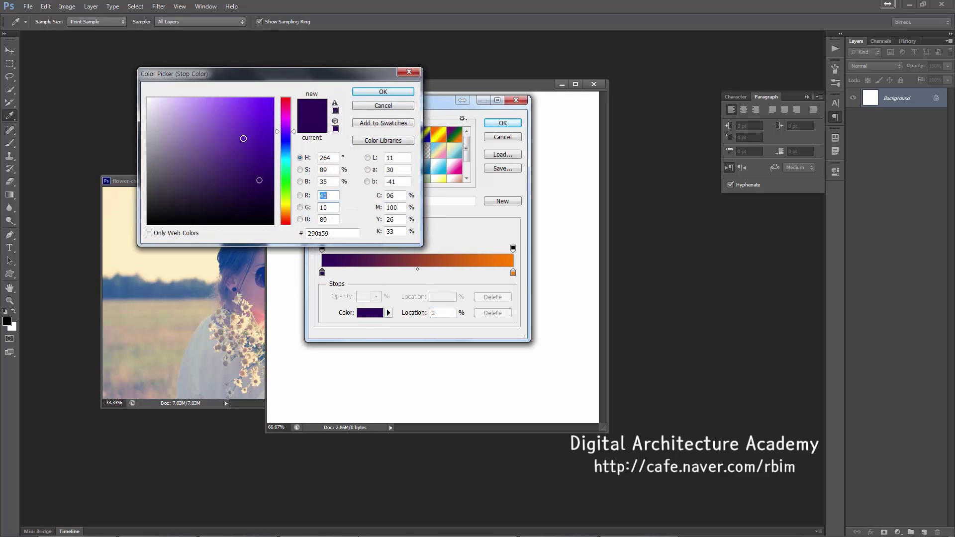
left_click(227, 117)
mouse_move(228, 117)
left_mouse_down()
mouse_move(236, 159)
mouse_move(232, 122)
mouse_move(250, 122)
left_mouse_up()
left_click(365, 106)
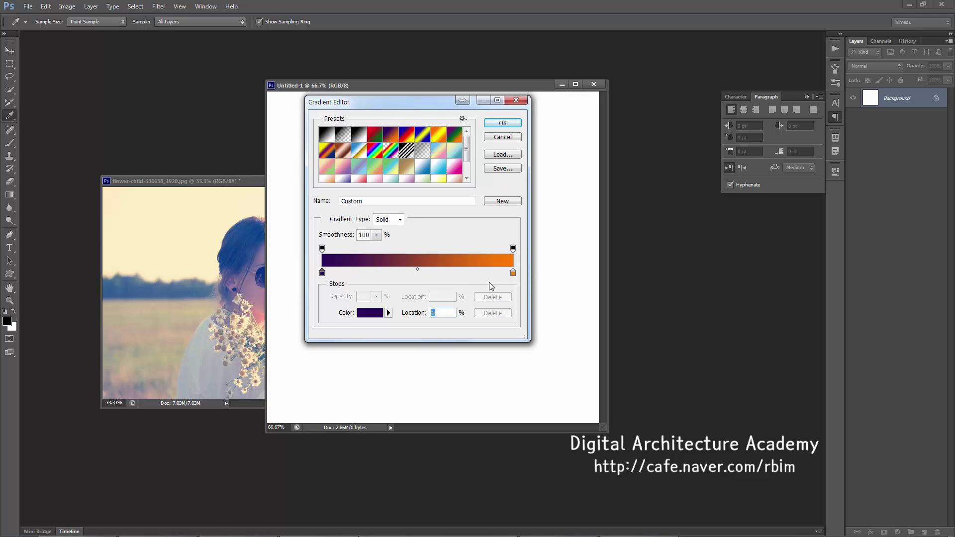
Shift the midpoint between the violet and orange color stops to 40% and reset its location to 50%.
left_click(418, 269)
mouse_move(419, 271)
left_mouse_down()
mouse_move(360, 273)
mouse_move(497, 274)
mouse_move(393, 277)
mouse_move(454, 273)
mouse_move(400, 273)
left_mouse_up()
double_click(441, 313)
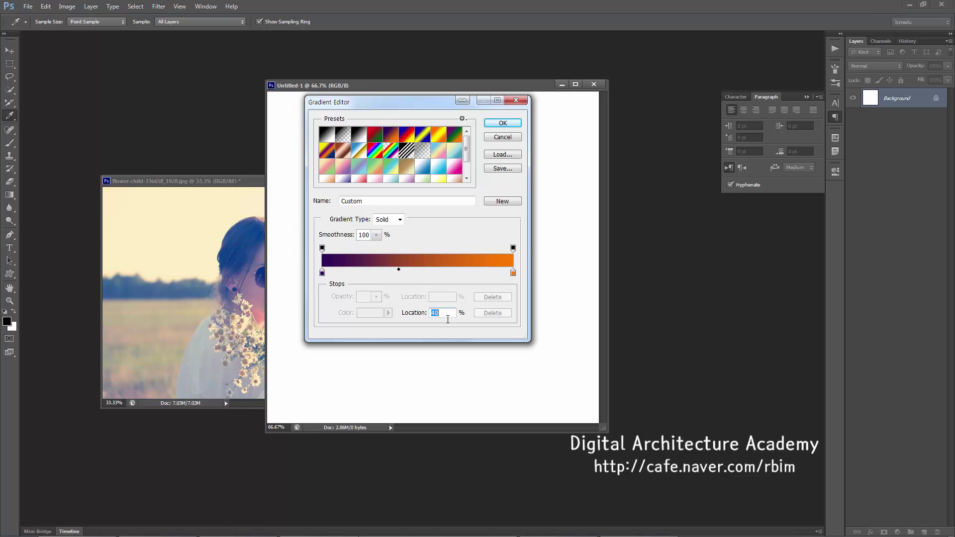
type("50")
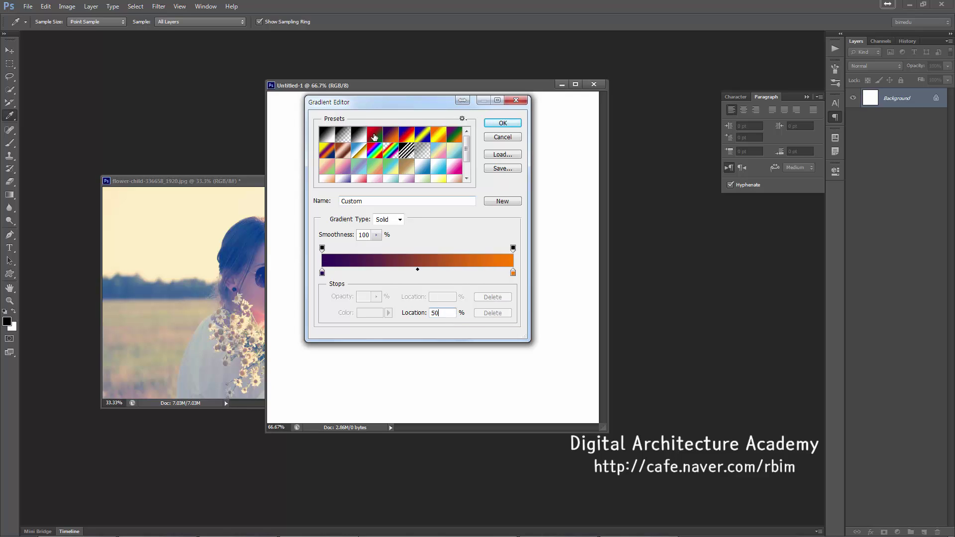
Try several gradient presets, including Spectrum, Copper and Red, Green, and load the Blue, Yellow, Blue preset.
left_click(375, 151)
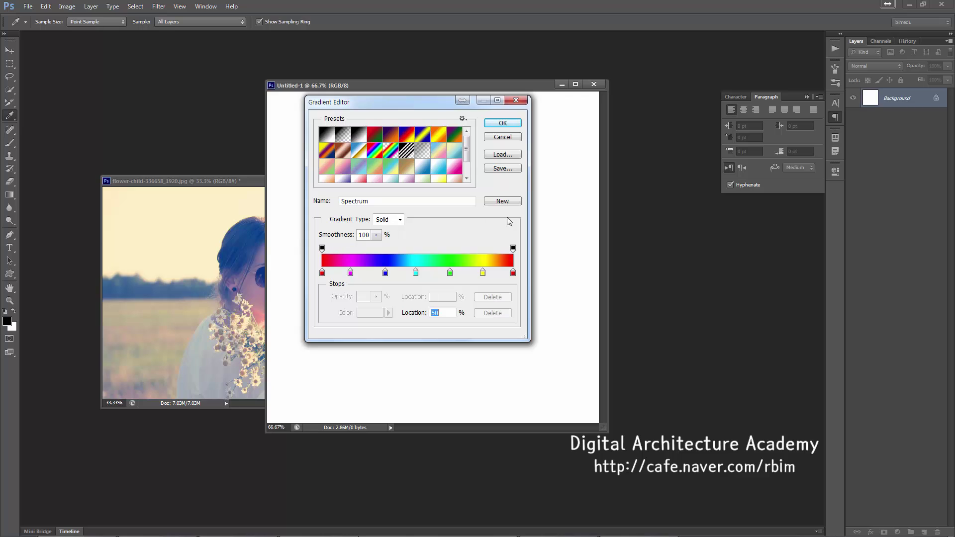
left_click(357, 150)
left_click(342, 152)
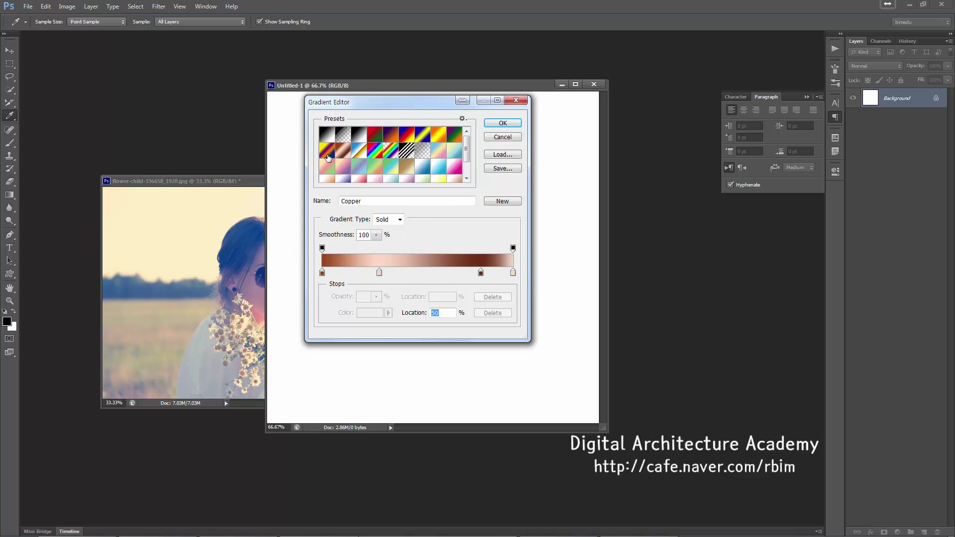
left_click(330, 155)
left_click(358, 134)
left_click(375, 134)
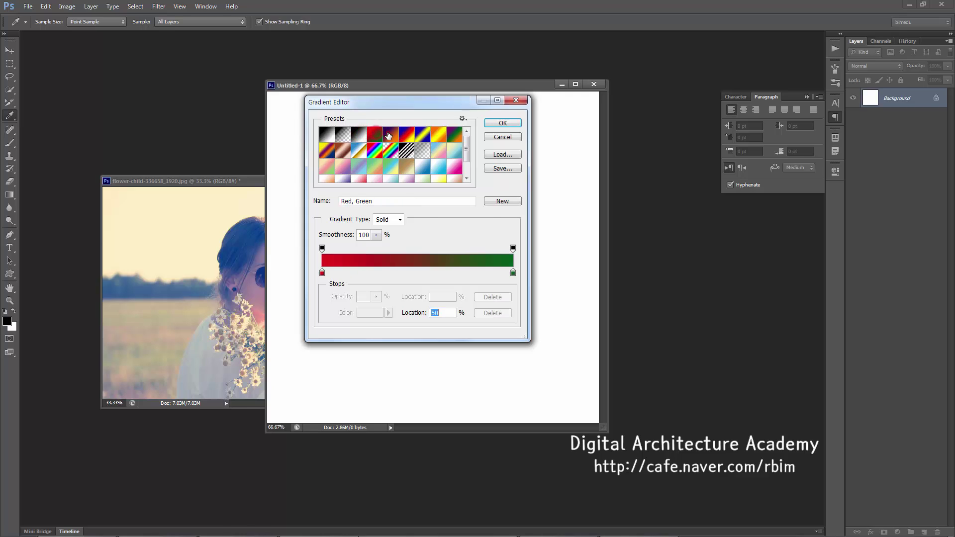
left_click(391, 135)
left_click(406, 135)
left_click(422, 134)
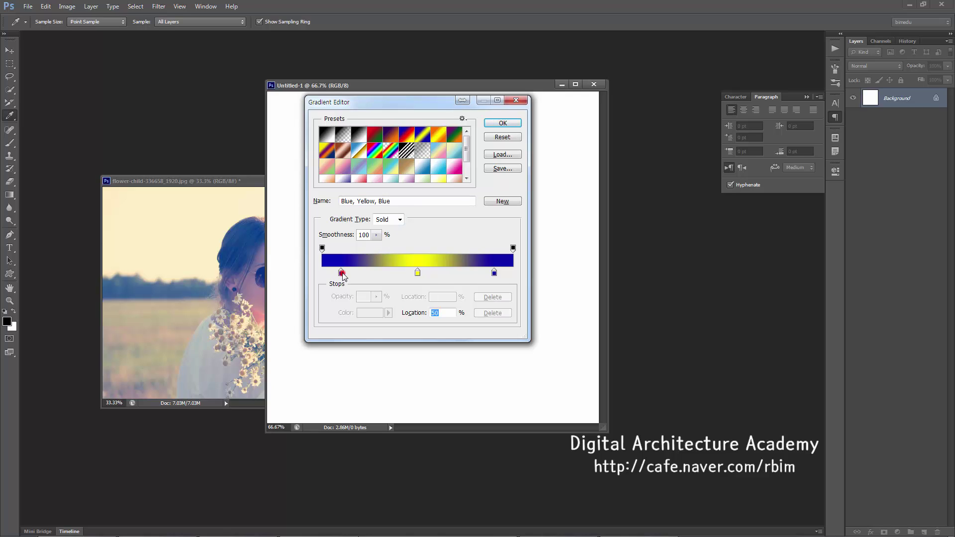
Duplicate the first blue color stop at 30% and the starting opacity stop at 62%, and remove both copies.
left_click_drag(342, 273, 381, 275)
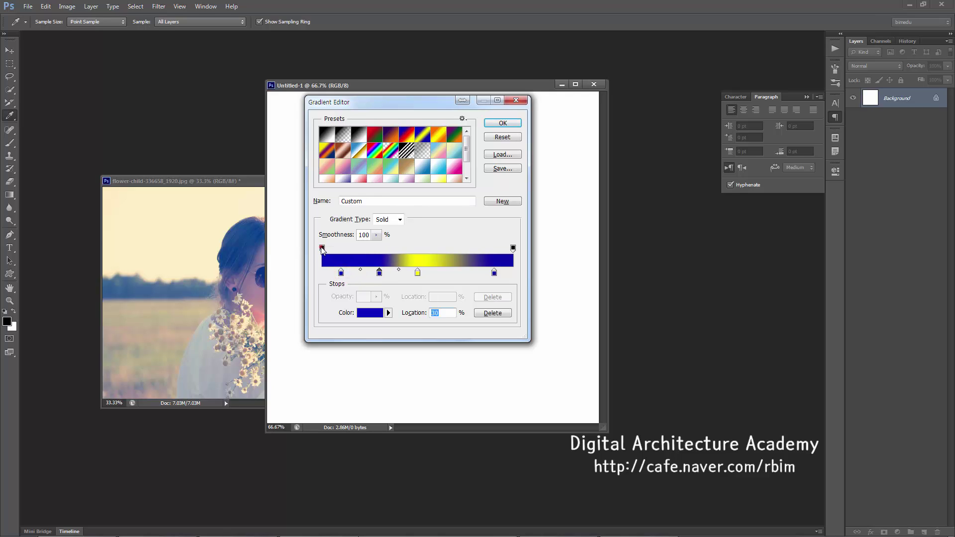
left_click_drag(323, 249, 440, 250)
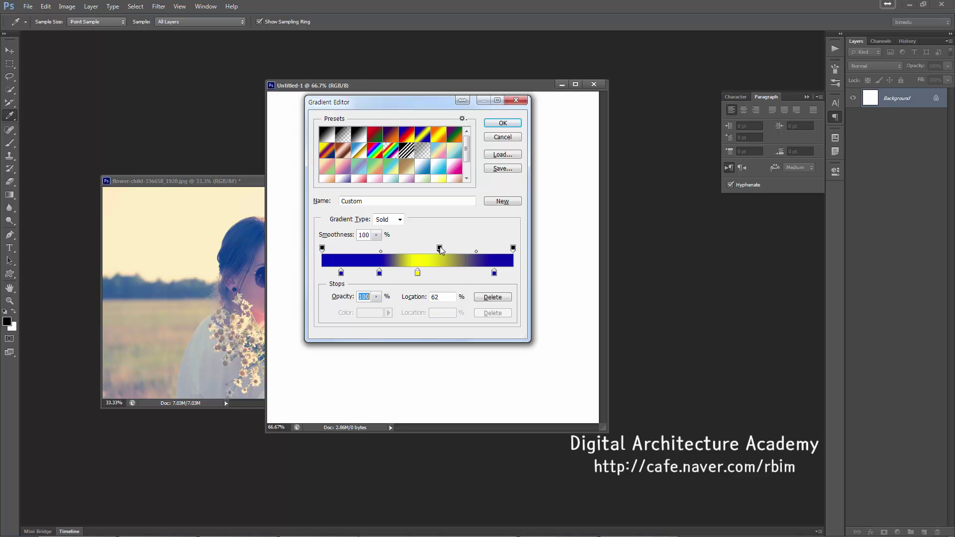
left_click(439, 249)
left_click_drag(439, 248, 1, 365)
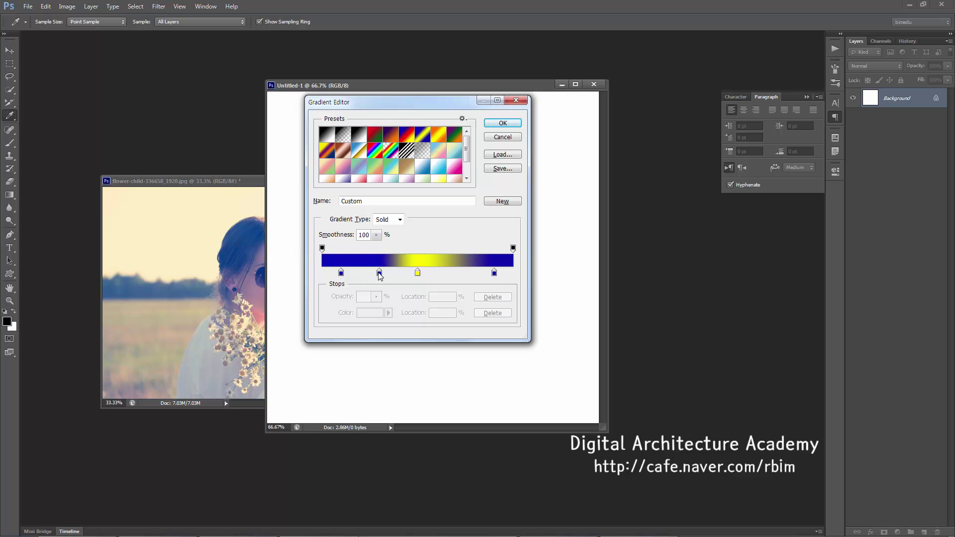
left_click_drag(379, 273, 378, 304)
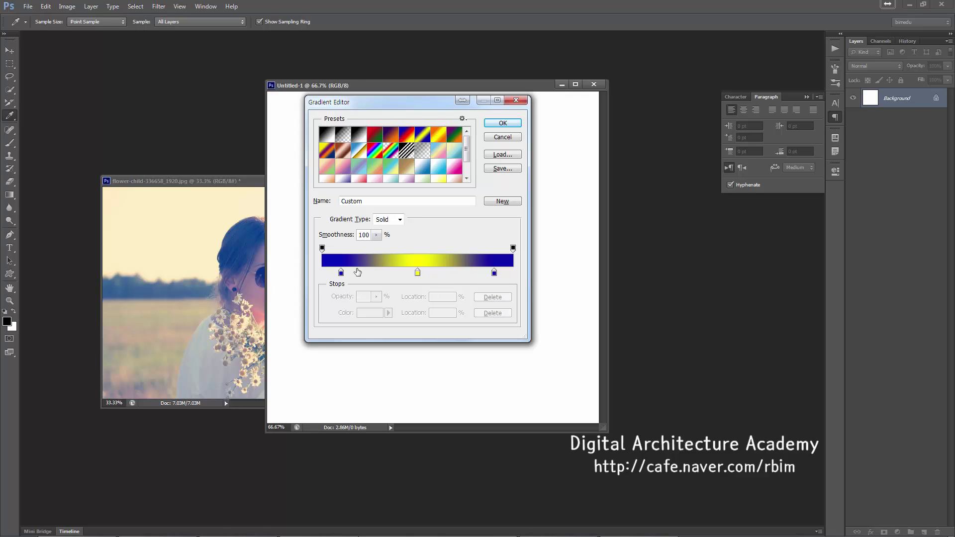
Reset the gradient presets to the default set, replacing the current gradients, and cancel saving the current set to a file.
left_click(463, 119)
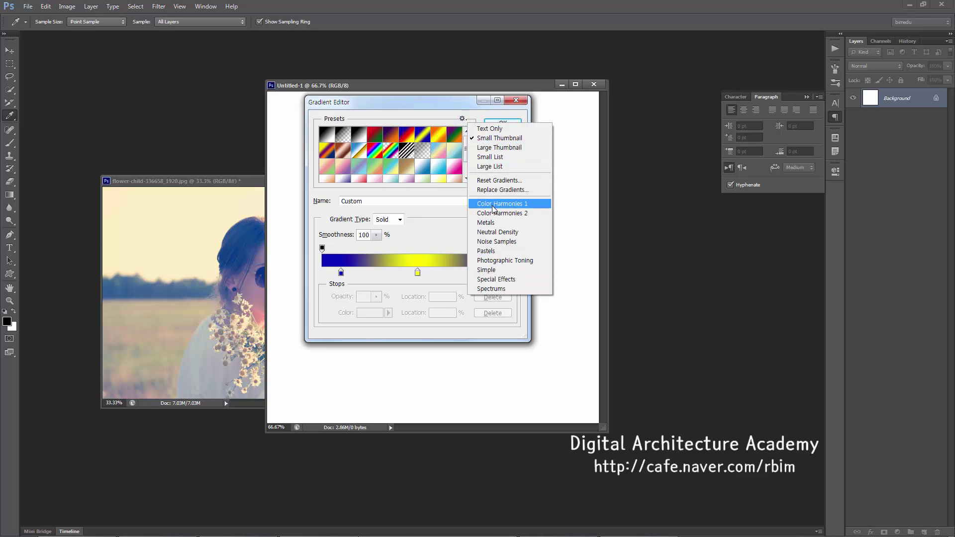
left_click(497, 180)
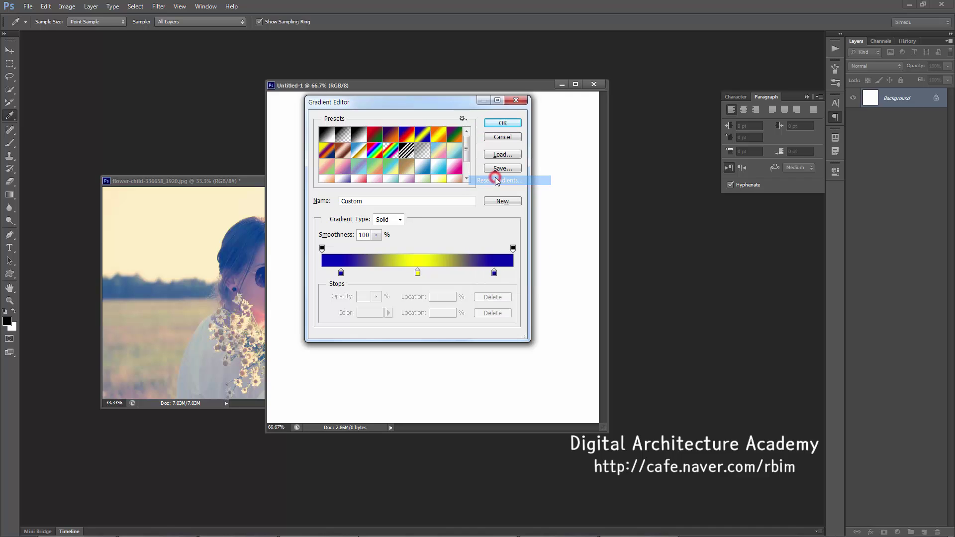
left_click(442, 200)
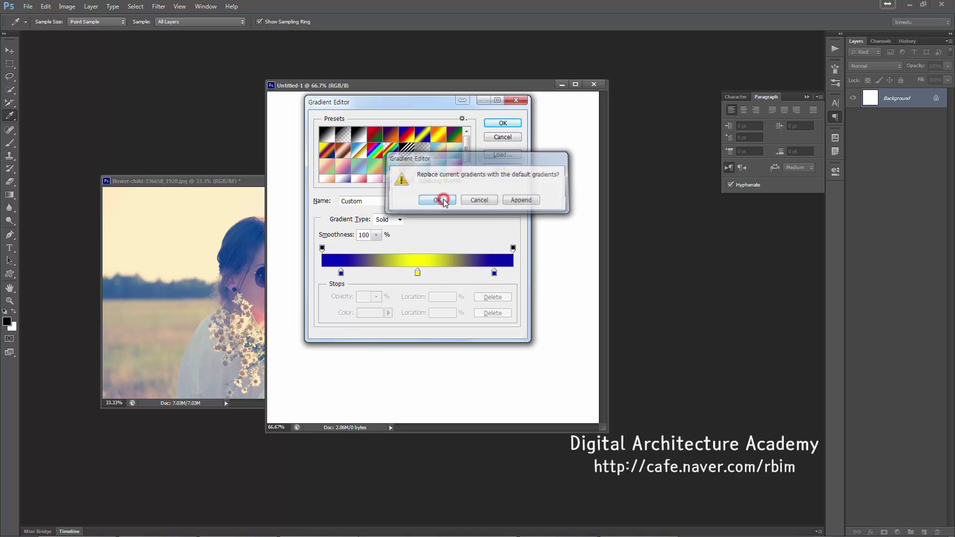
left_click(443, 200)
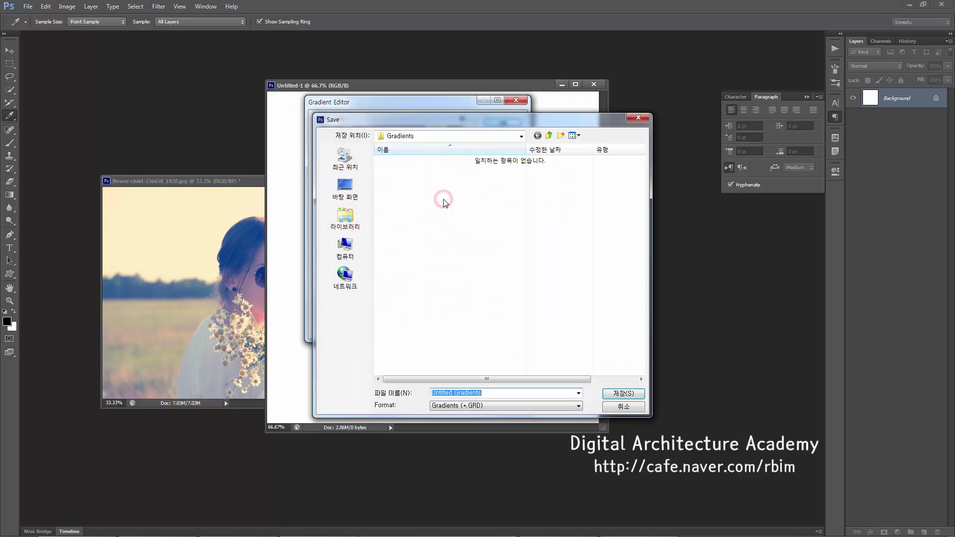
left_click(617, 408)
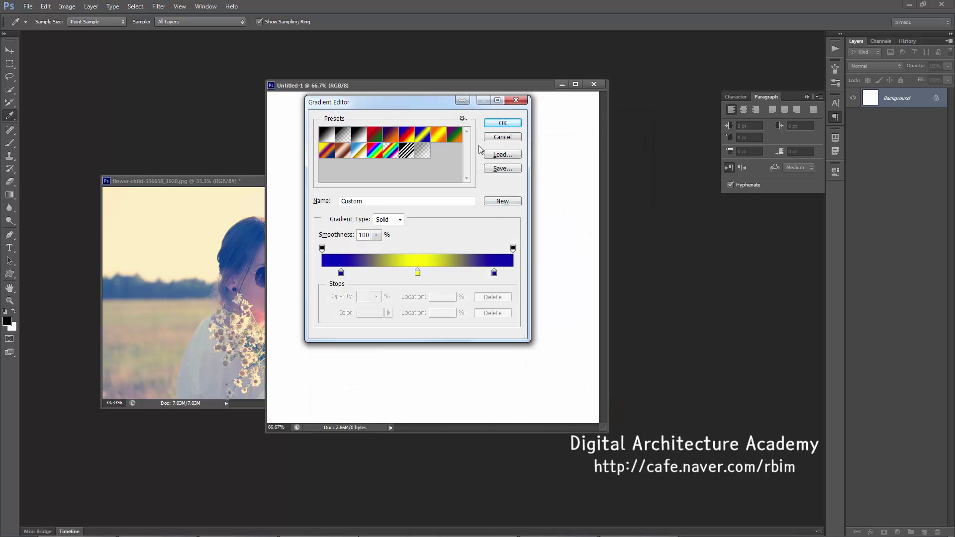
Append the Pastels gradients to the presets and accept Foreground to Background as the active gradient.
left_click(462, 118)
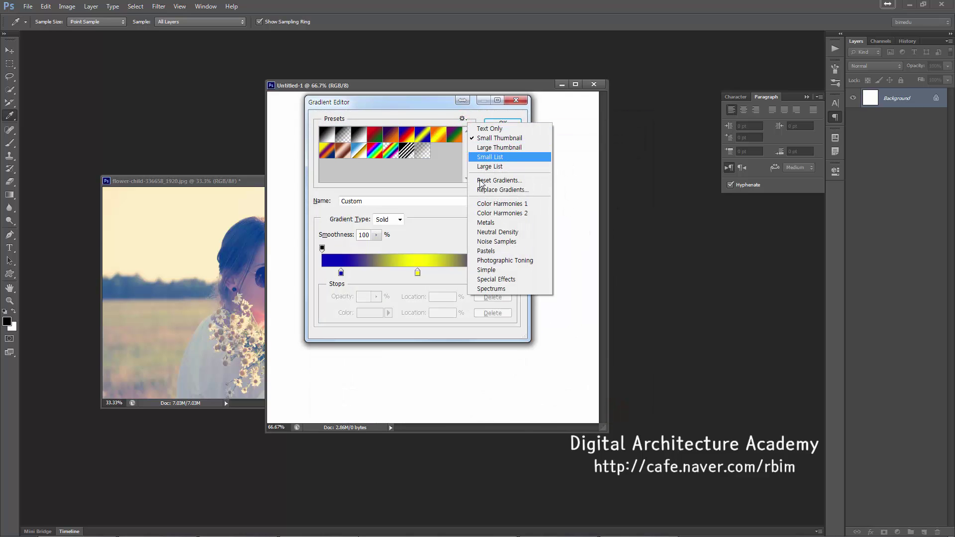
left_click(494, 251)
left_click(517, 199)
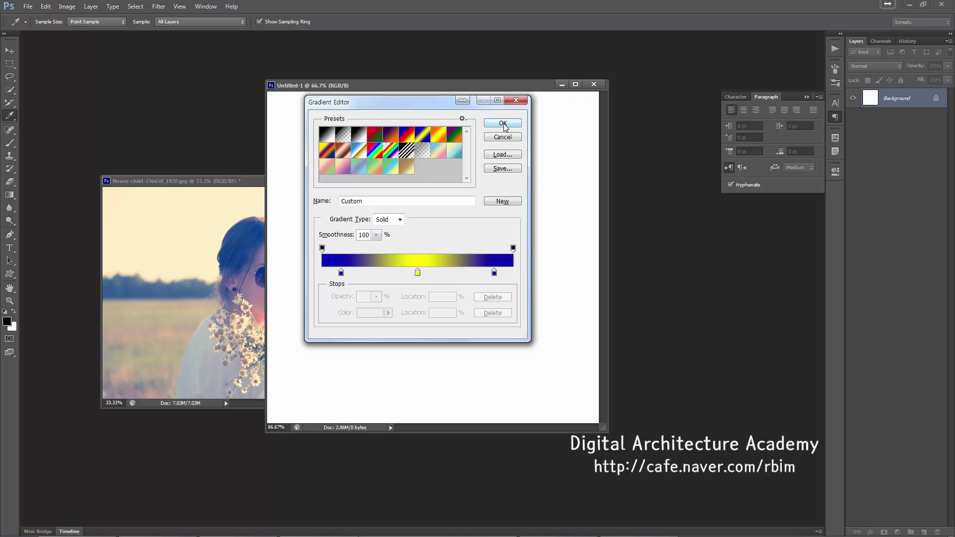
left_click(331, 133)
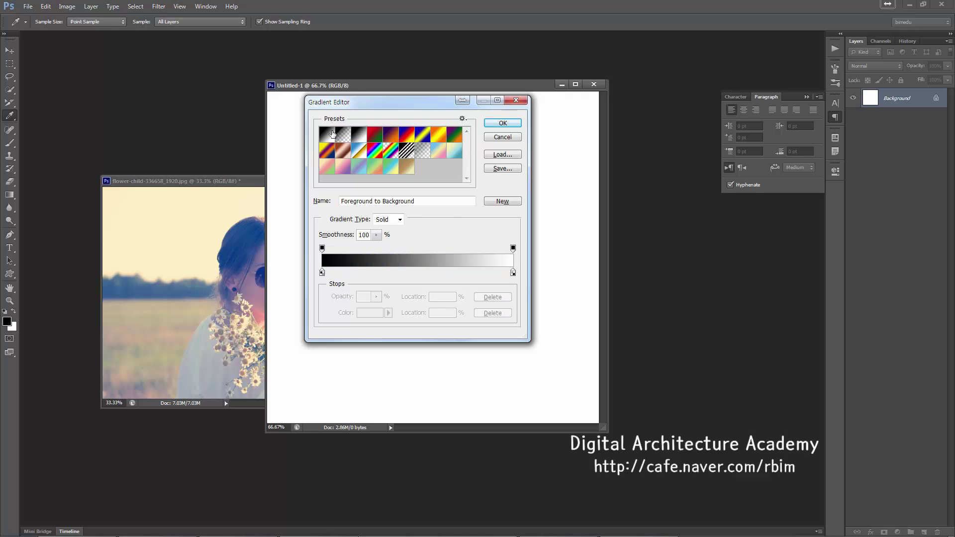
left_click(503, 125)
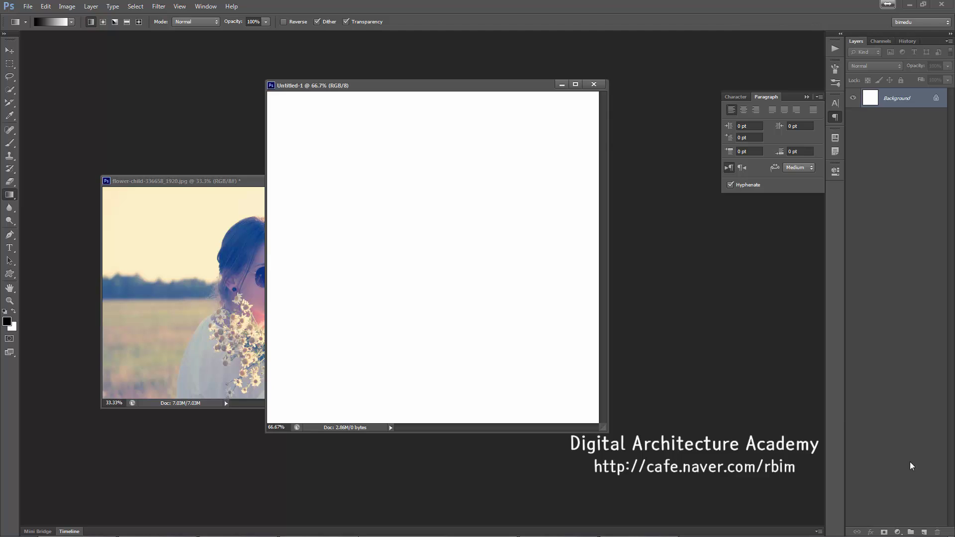
Add four new empty layers above the Background of the blank document.
left_click(924, 531)
left_click(924, 531)
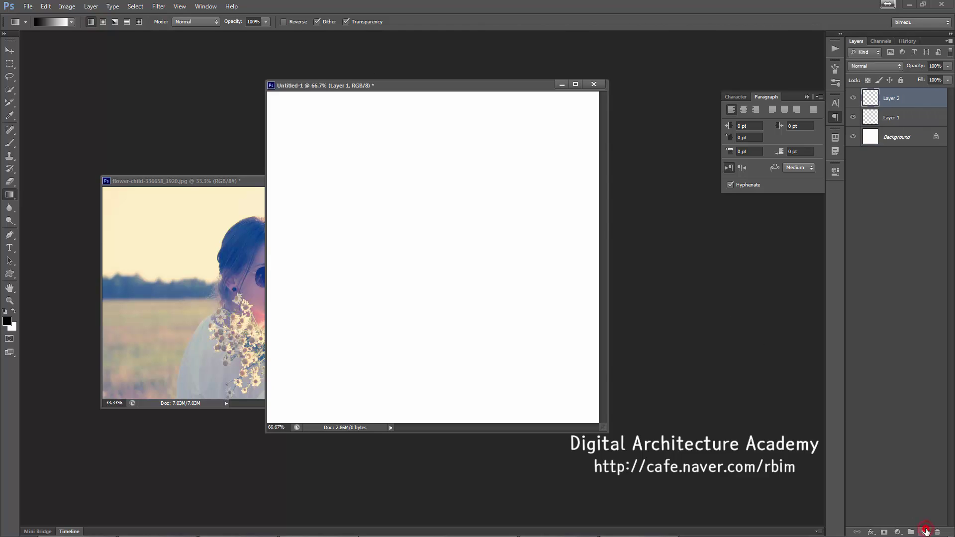
left_click(924, 531)
left_click(924, 531)
Fill Layer 1 with a near-horizontal linear gradient and Layer 2 with a radial gradient centered in the lower-left part of the canvas.
left_click(895, 156)
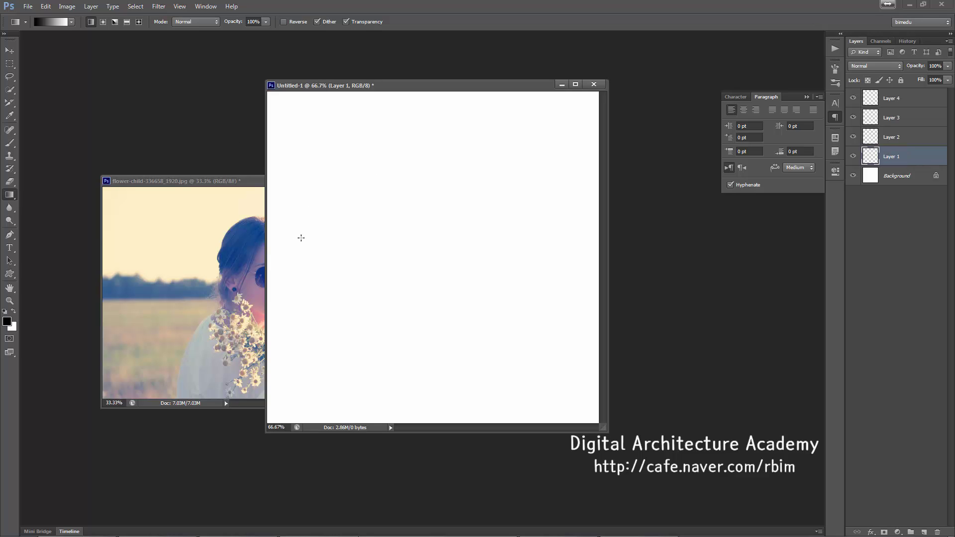
left_click_drag(308, 238, 575, 185)
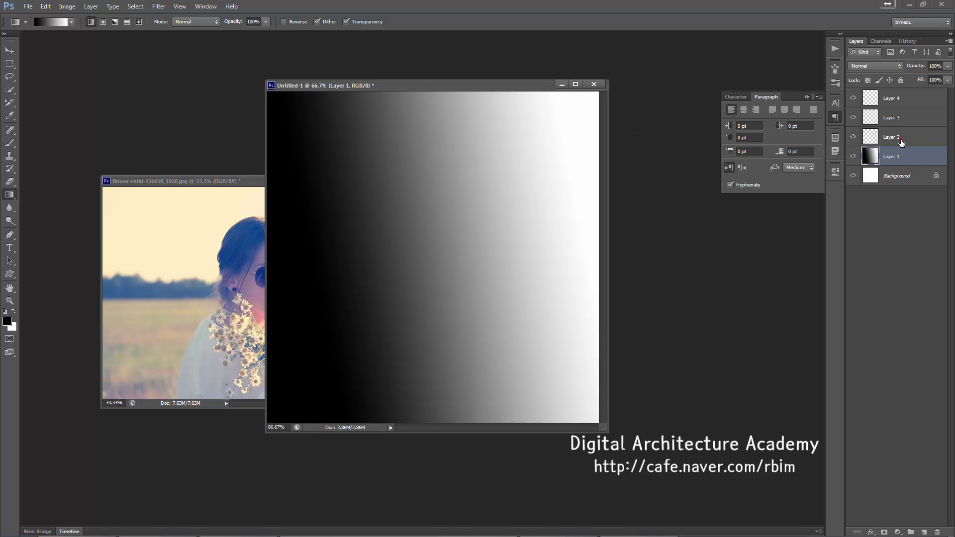
left_click(901, 139)
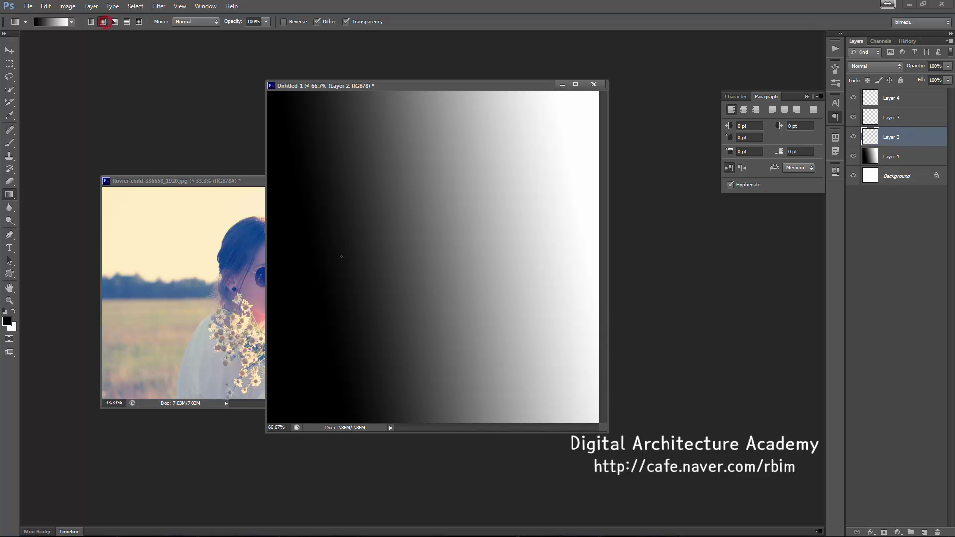
left_click_drag(356, 300, 587, 137)
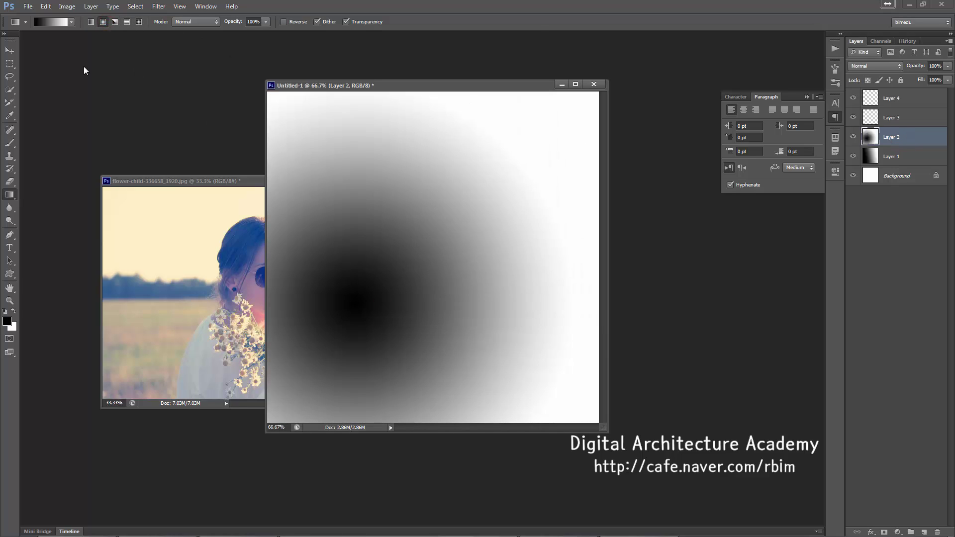
Fill Layer 3 with an angle gradient running from the canvas center toward the upper right.
left_click(115, 22)
left_click(897, 113)
left_click_drag(426, 250, 692, 123)
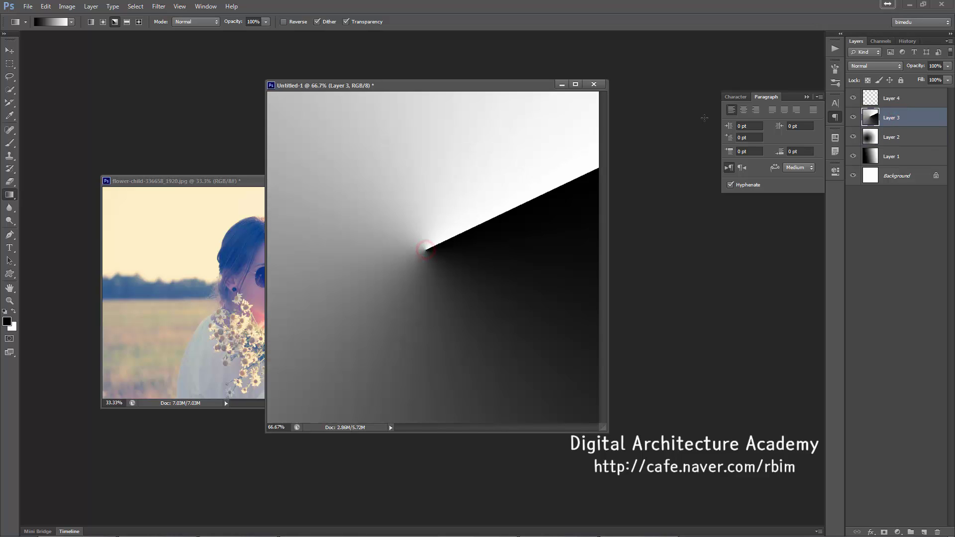
Fill Layer 4 with a wide and a narrow reflected gradient, and replace them with a small diamond gradient near the canvas center.
left_click(911, 97)
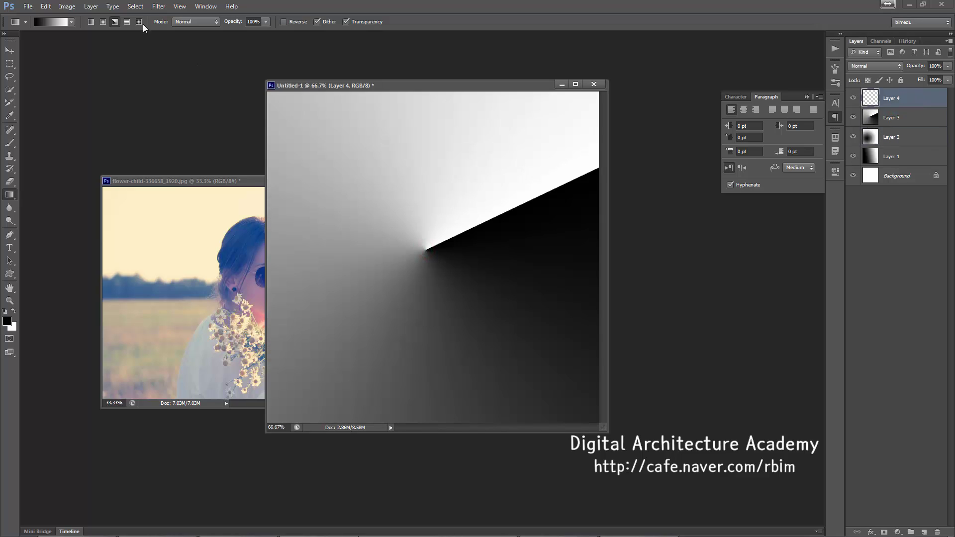
left_click(126, 22)
left_click_drag(353, 237, 573, 311)
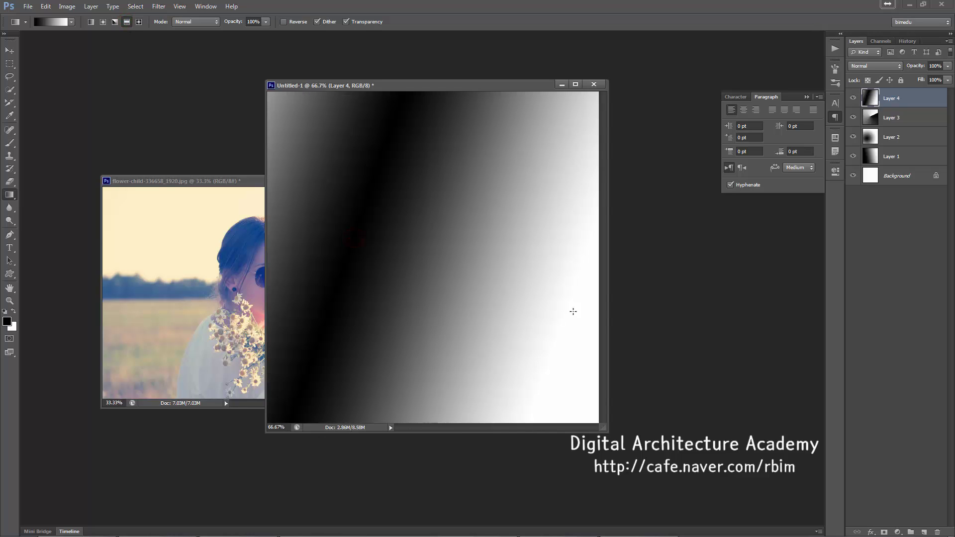
left_click_drag(469, 279, 473, 320)
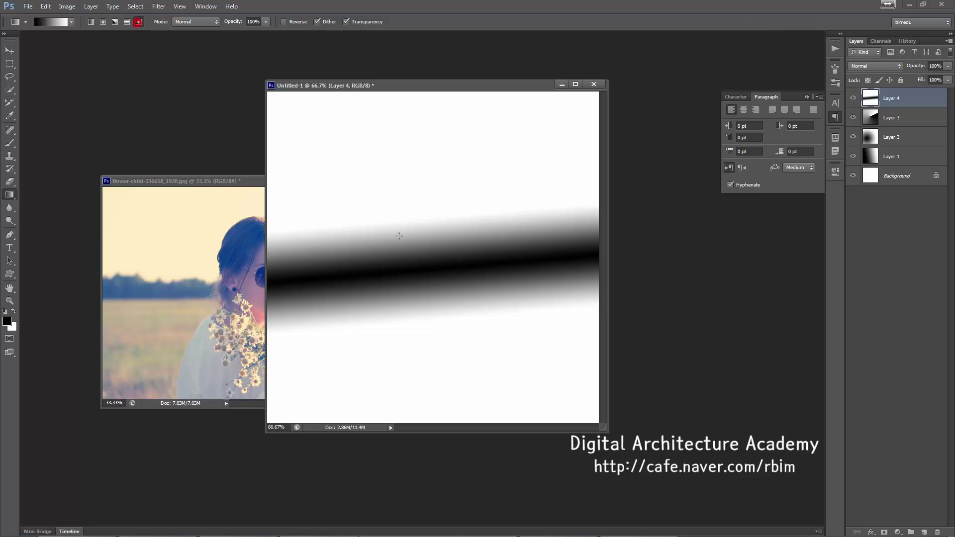
left_click_drag(422, 244, 487, 318)
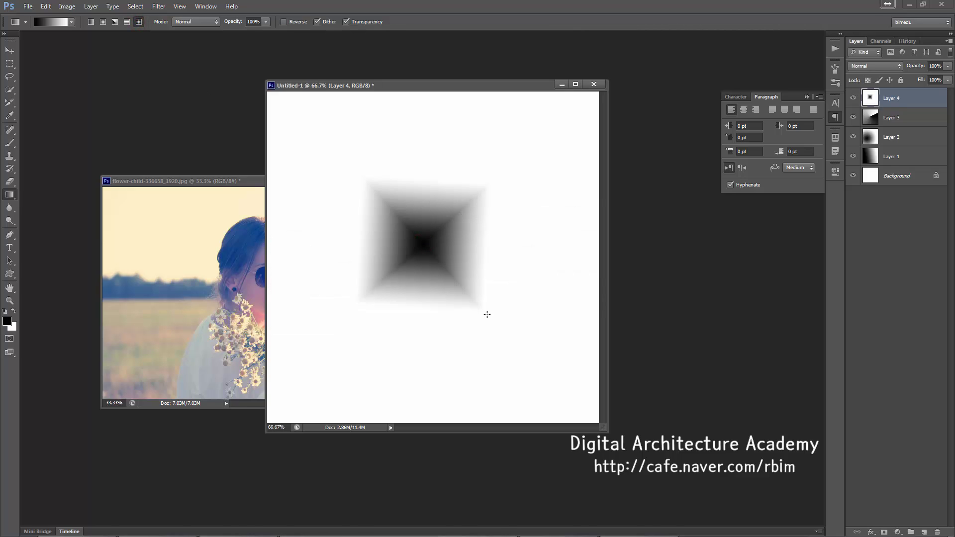
Cover Layer 4 with a near-vertical linear gradient and replace it with a diagonal one running from upper left to lower right.
left_click(91, 22)
left_click_drag(410, 200, 433, 329)
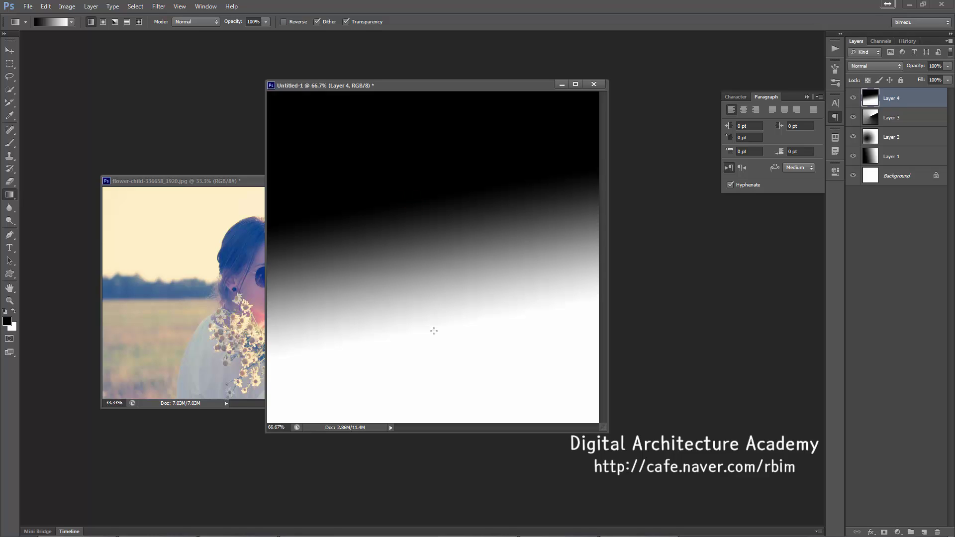
left_click_drag(349, 137, 491, 340)
mouse_move(354, 141)
left_mouse_down()
mouse_move(339, 138)
mouse_move(359, 143)
mouse_move(410, 196)
mouse_move(505, 328)
mouse_move(504, 314)
mouse_move(491, 346)
mouse_move(508, 341)
mouse_move(497, 349)
left_mouse_up()
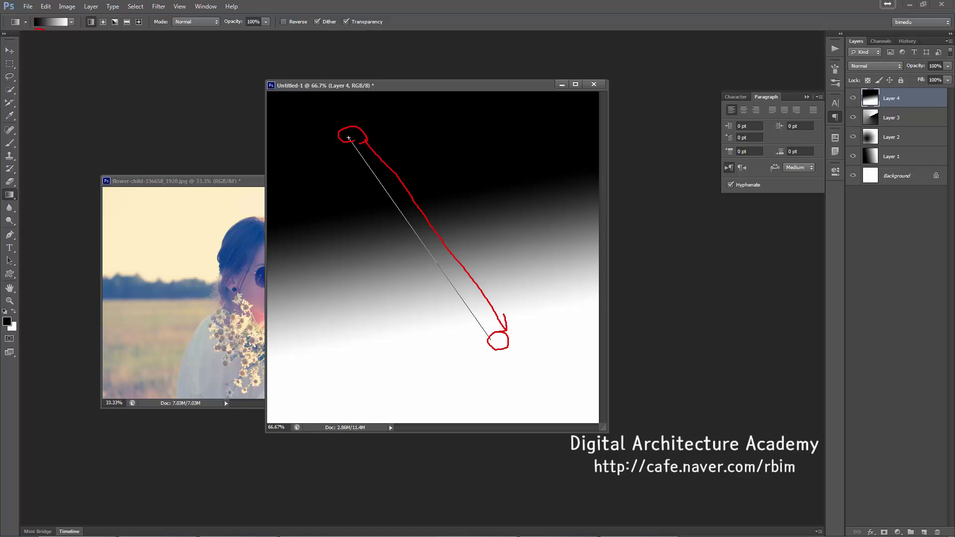
left_click_drag(63, 26, 70, 32)
left_click_drag(490, 337, 493, 343)
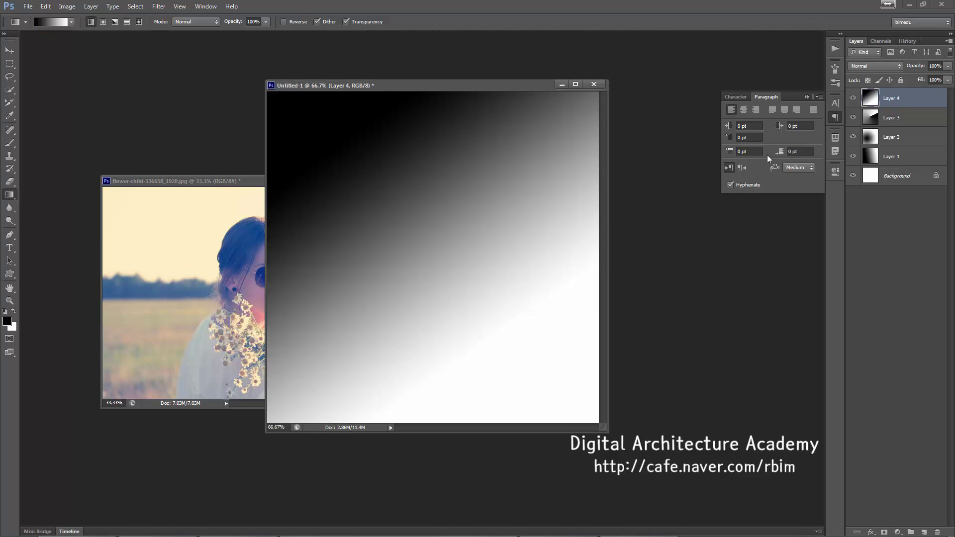
Hide Layer 4 and Layer 3 to examine how the radial gradient on Layer 2 spreads from its center.
left_click(852, 98)
left_click(853, 117)
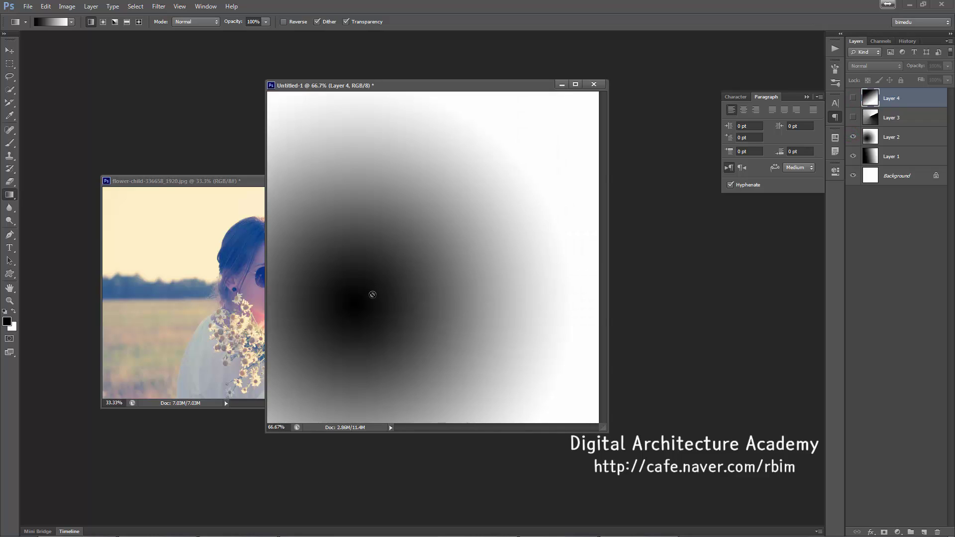
mouse_move(359, 301)
left_mouse_down()
mouse_move(544, 136)
mouse_move(552, 143)
left_mouse_up()
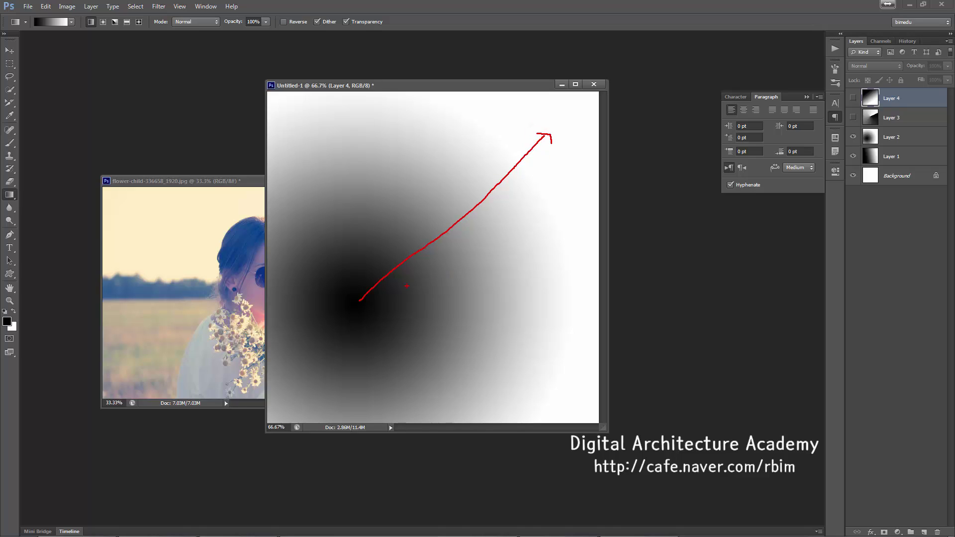
mouse_move(359, 301)
left_mouse_down()
mouse_move(584, 300)
mouse_move(569, 312)
left_mouse_up()
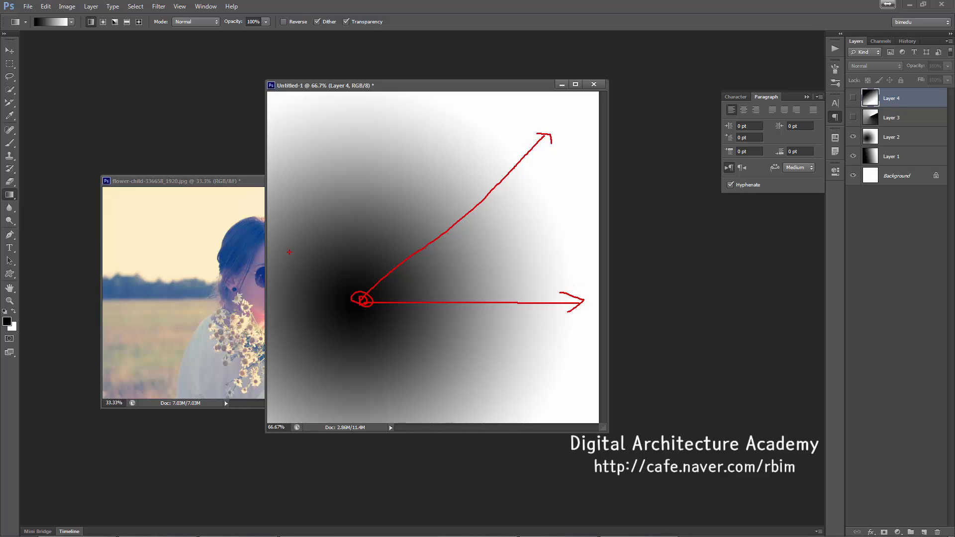
left_click_drag(44, 38, 68, 40)
key("Escape")
Move the Untitled-1 and flower photo windows further apart and make Untitled-1 the active document.
left_click_drag(491, 88, 533, 83)
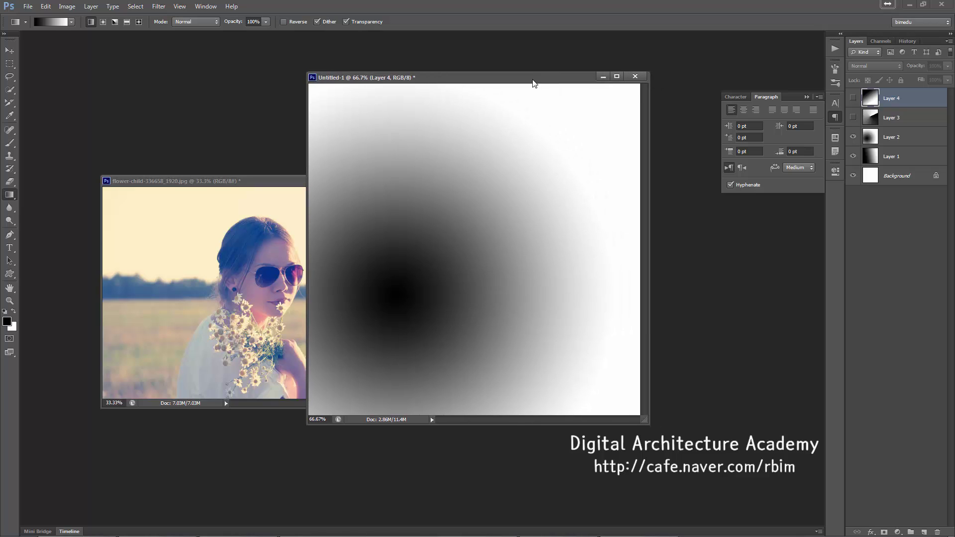
left_click_drag(178, 180, 157, 132)
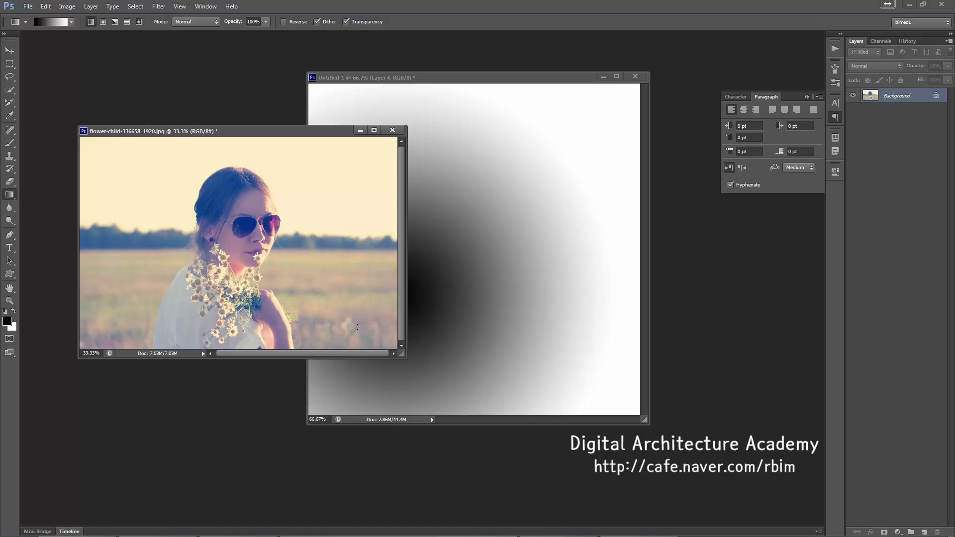
left_click(528, 77)
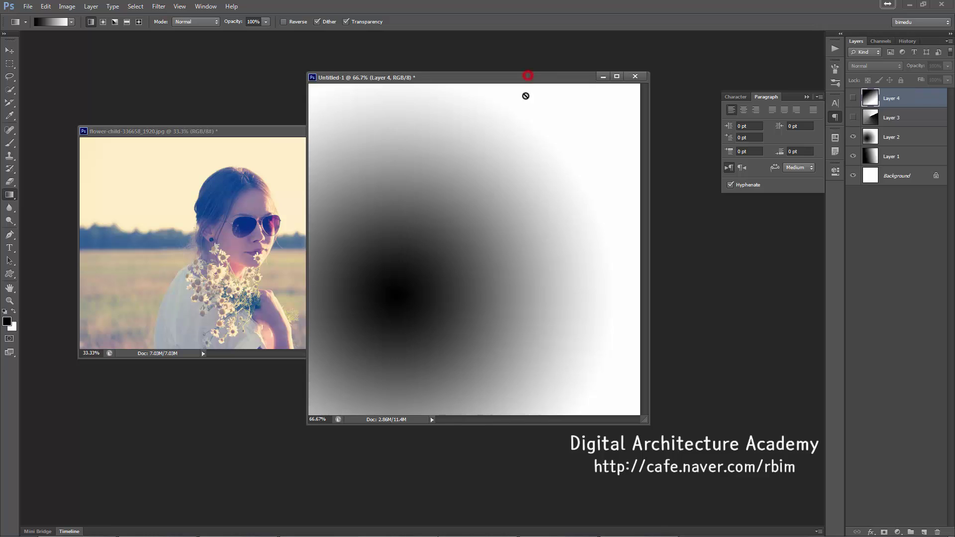
Delete Layers 2, 3 and 4 and clear the whole contents of Layer 1.
left_click(904, 137, "shift")
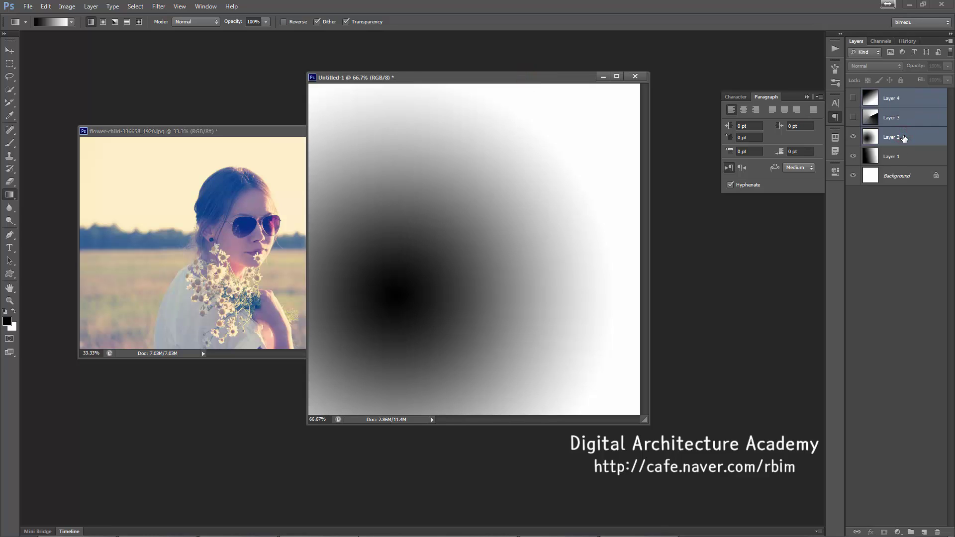
key("Delete")
key("ctrl+a")
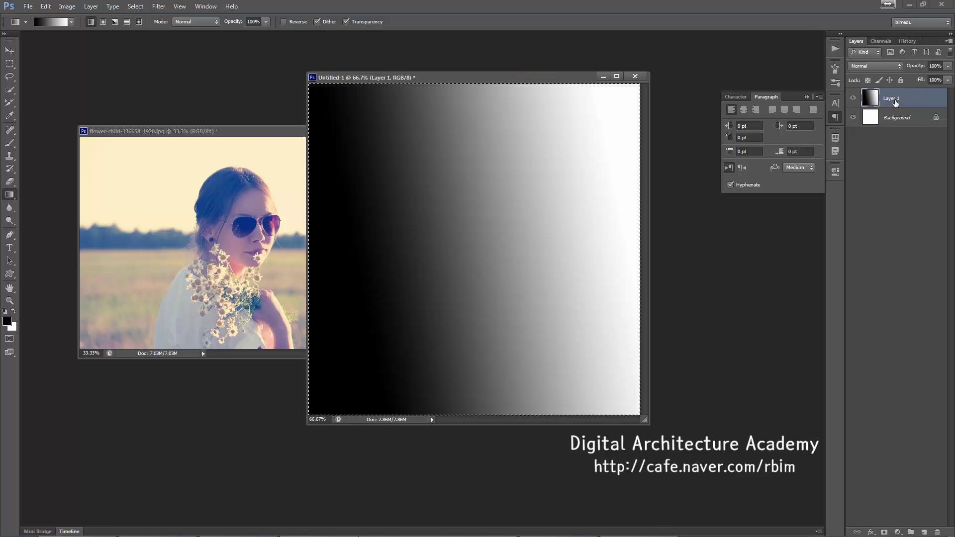
key("Delete")
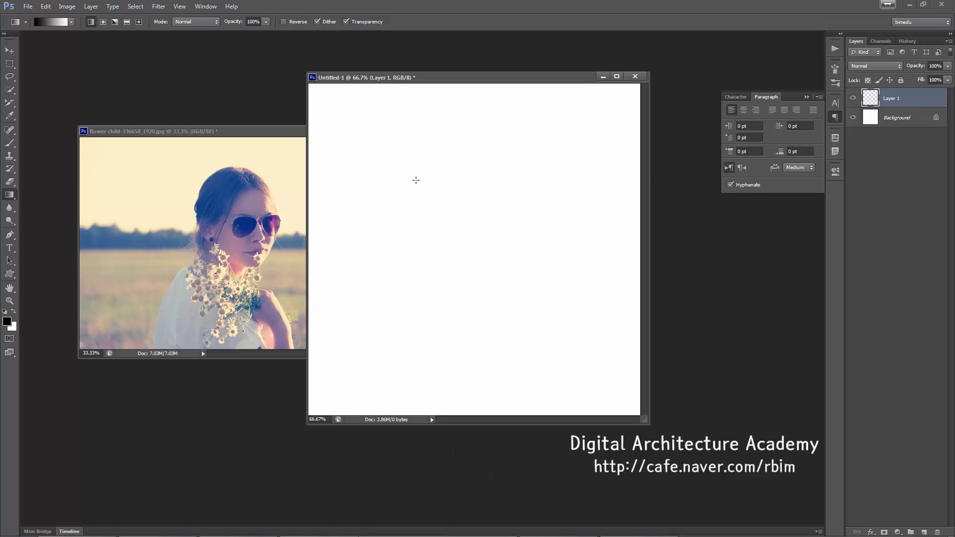
Select a wide horizontal rectangle near the top of the canvas and add a tall vertical one along its left side.
key("m")
left_click_drag(345, 113, 617, 144)
left_click_drag(346, 166, 386, 380)
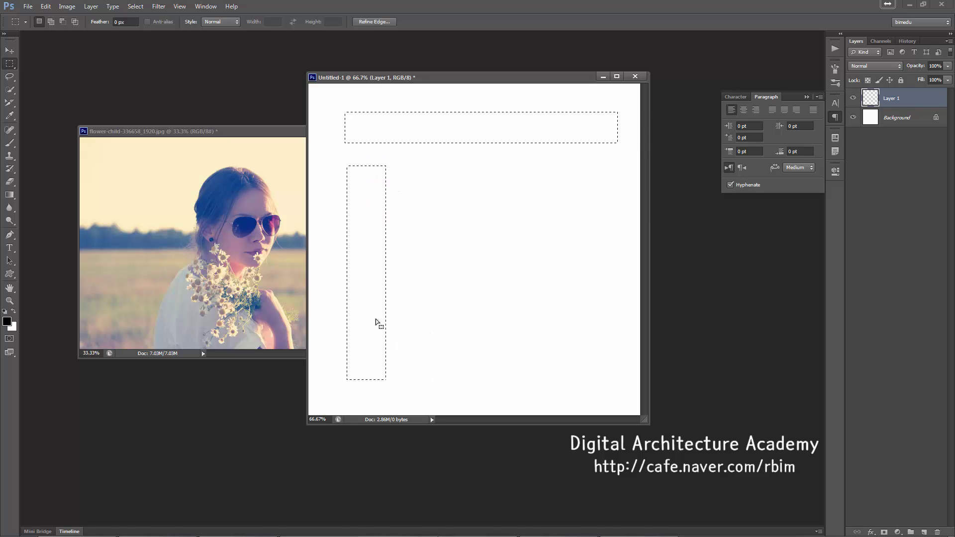
Fill both rectangular selections on Layer 1 with one radial gradient starting near the canvas center and ending toward the lower right.
key("g")
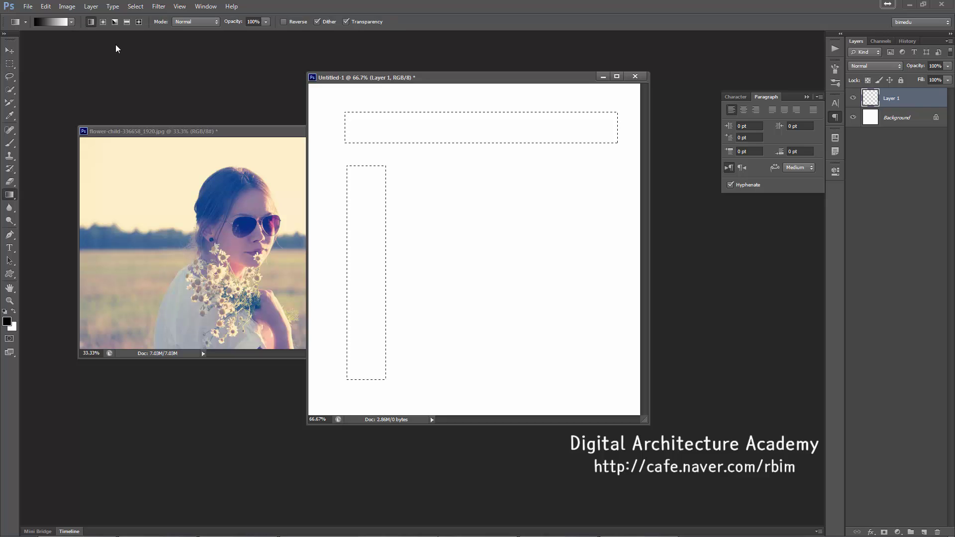
left_click(103, 22)
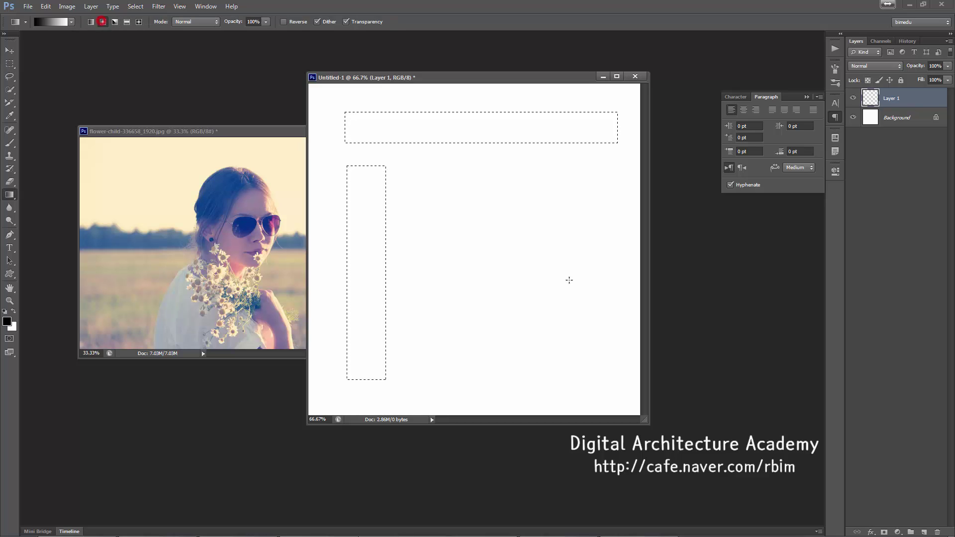
left_click_drag(477, 222, 610, 322)
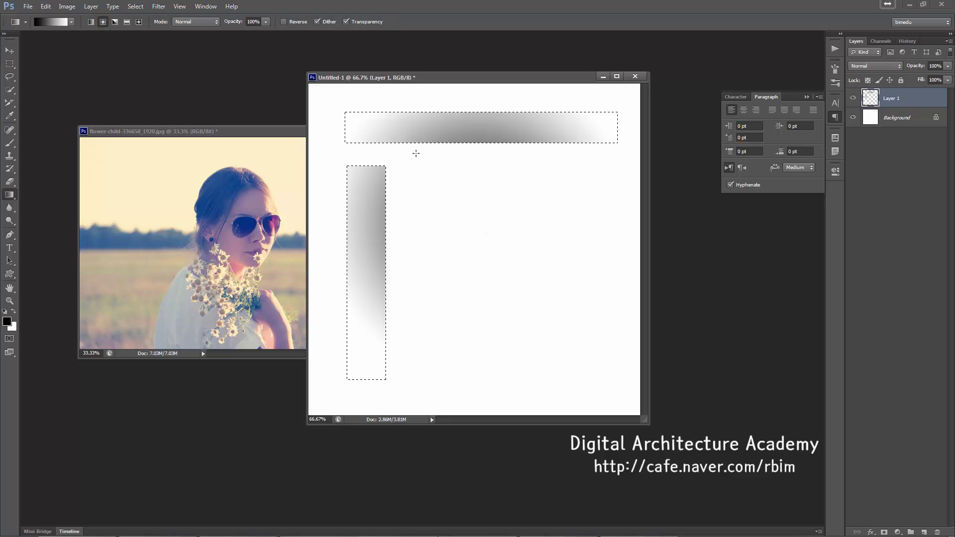
Undo the grey gradient, refill both selections with a radial Orange, Yellow, Orange gradient from the upper-left area past the canvas's right edge, and deselect.
key("ctrl+z")
key("i")
left_click(46, 23)
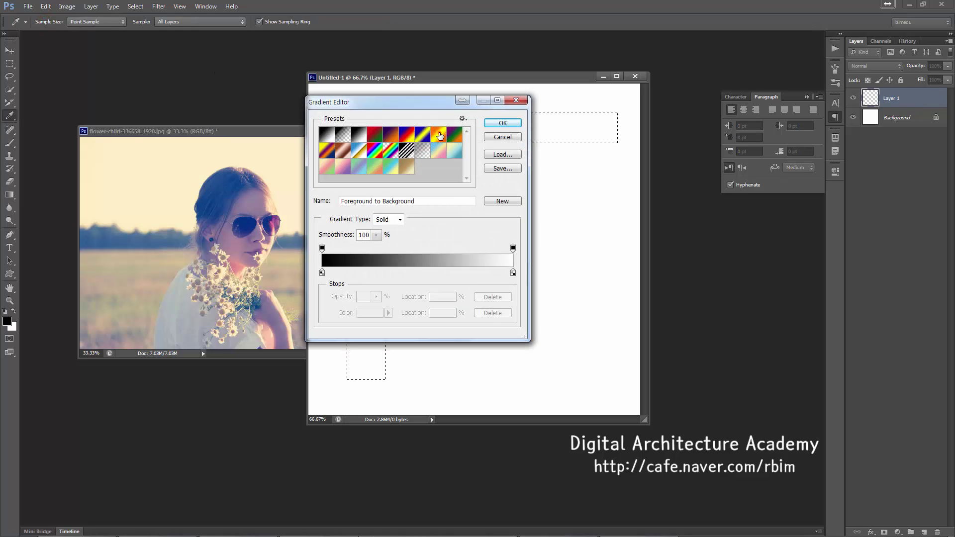
left_click(437, 140)
left_click(503, 123)
left_click_drag(427, 172, 710, 341)
Shift the Untitled-1 window aside and bring the flower photo window forward, moving it nearer the middle of the workspace.
left_click_drag(542, 80, 594, 78)
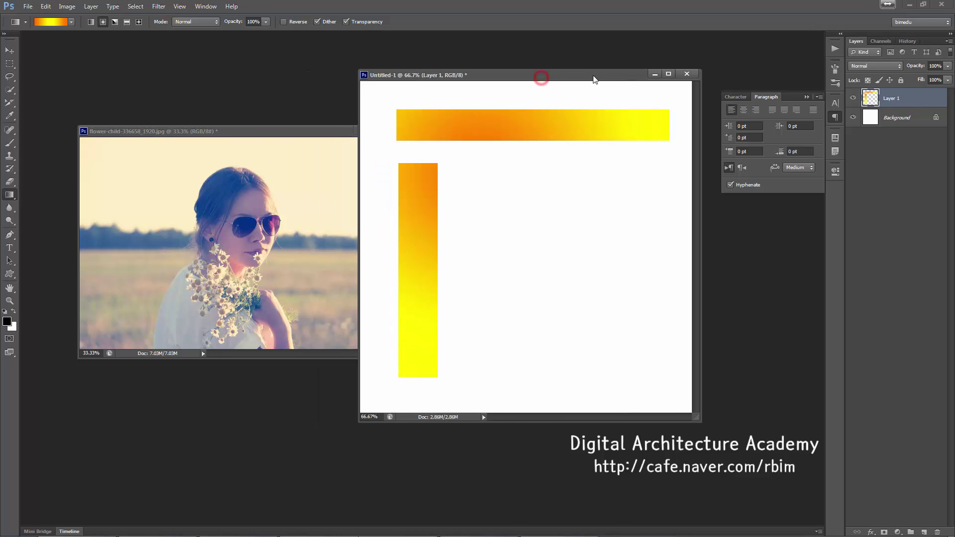
left_click(262, 134)
left_click_drag(262, 133, 346, 127)
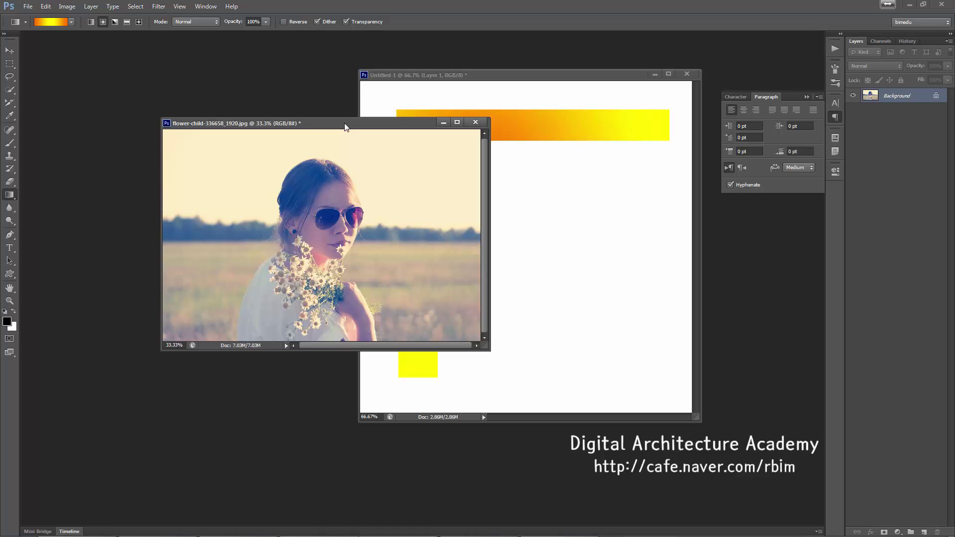
left_click(45, 21)
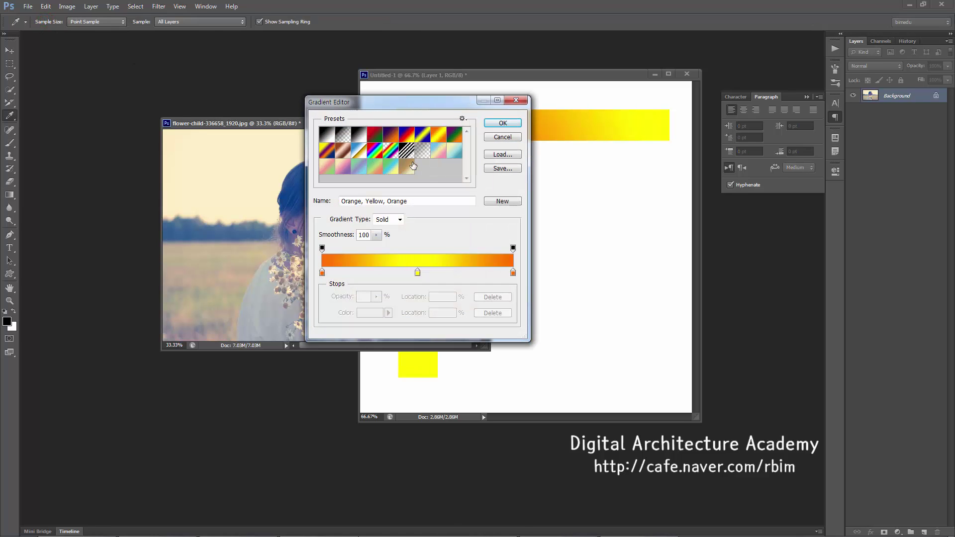
left_click(412, 166)
left_click(422, 150)
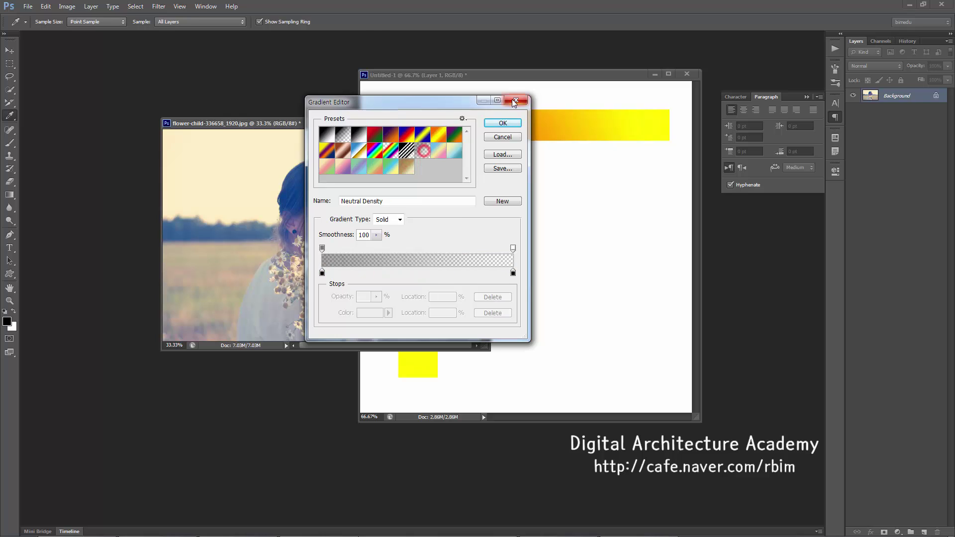
key("Escape")
Set the foreground color to a golden brown with a hue of about 38°.
left_click(7, 321)
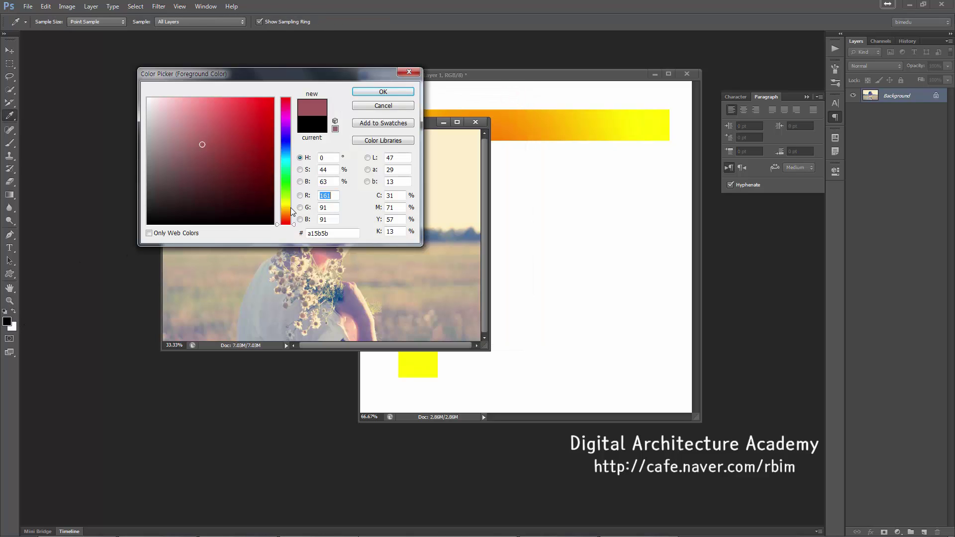
left_click(284, 208)
left_click_drag(284, 209, 284, 211)
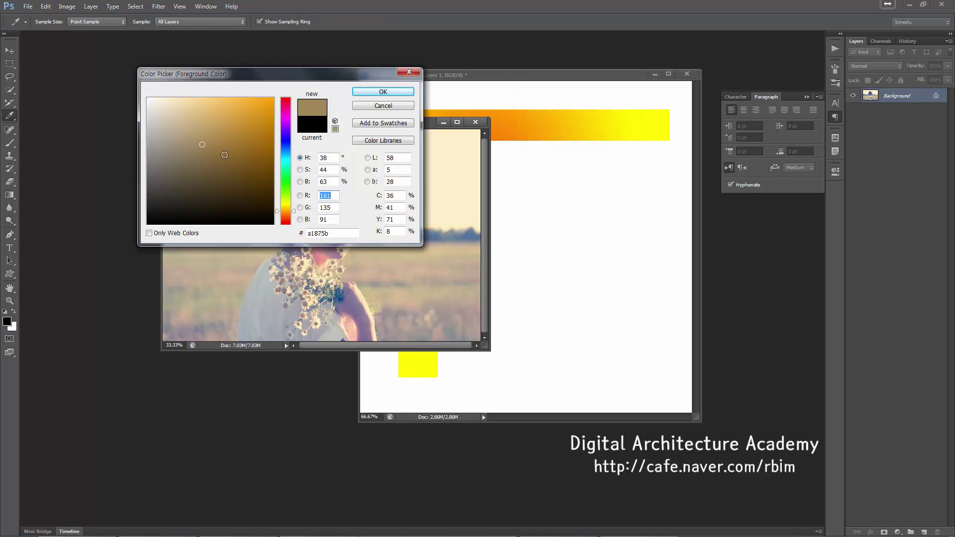
left_click_drag(224, 155, 230, 145)
left_click(374, 92)
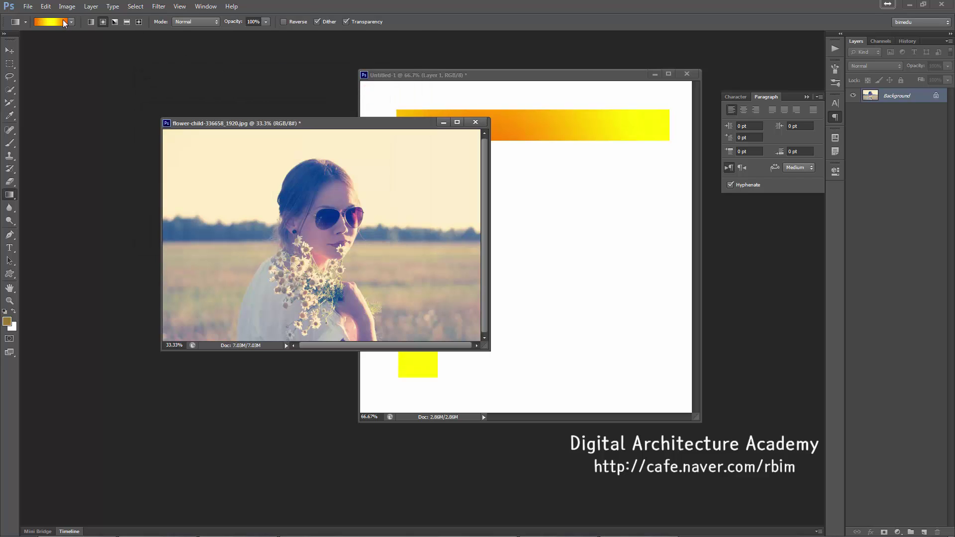
Choose the Foreground to Background preset for the gradient in the Gradient Editor.
left_click(62, 21)
left_click(327, 133)
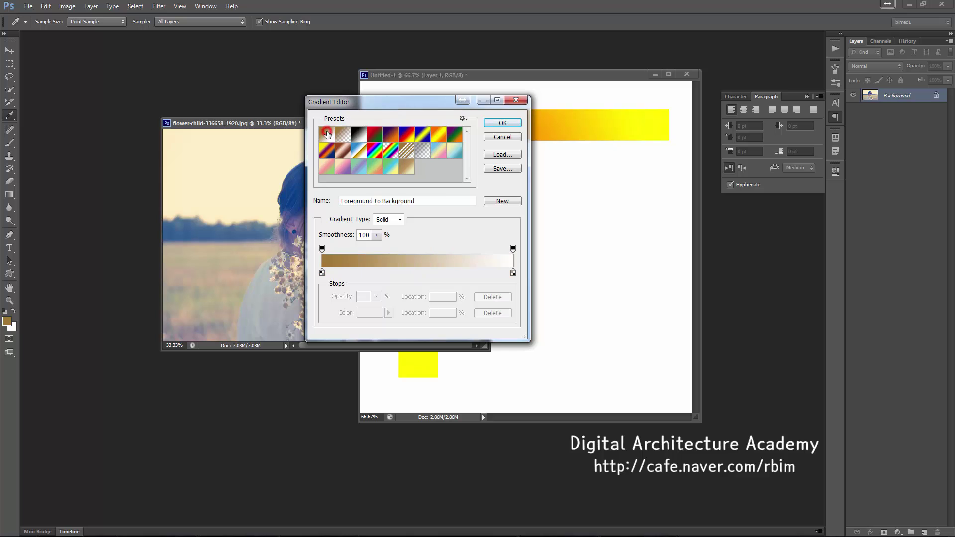
left_click(504, 124)
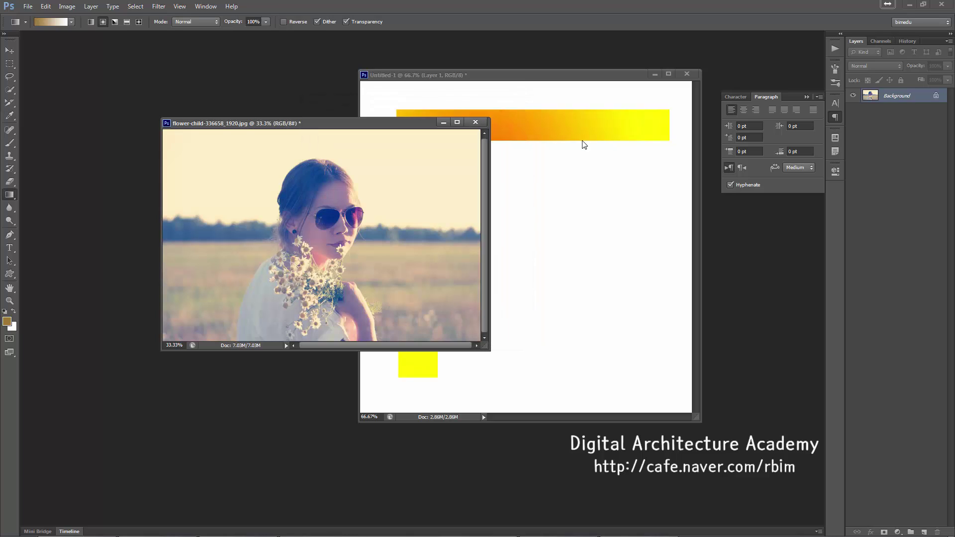
Add a new layer in Overlay mode to the flower photo and draw a radial gradient from the woman's face toward the right edge.
left_click(923, 533)
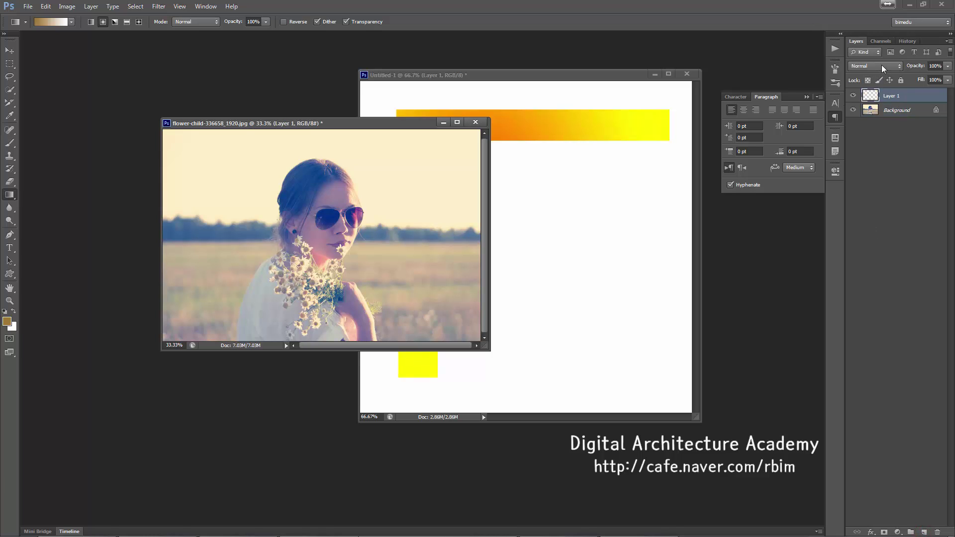
left_click(881, 65)
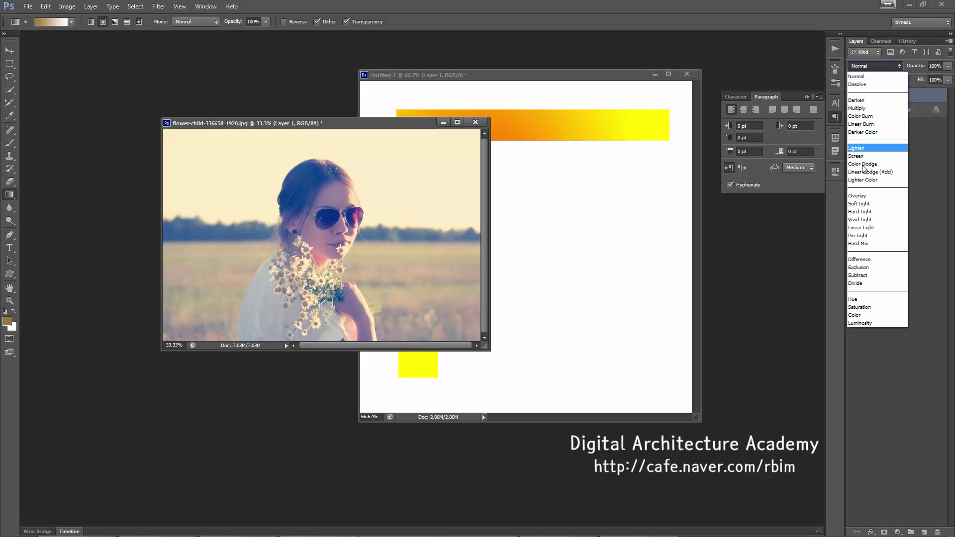
left_click(862, 197)
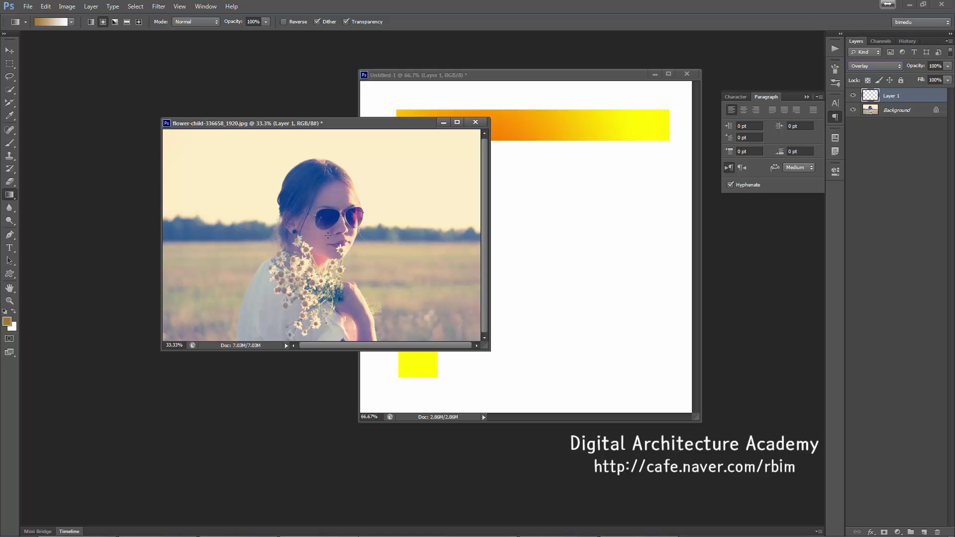
left_click_drag(327, 233, 463, 274)
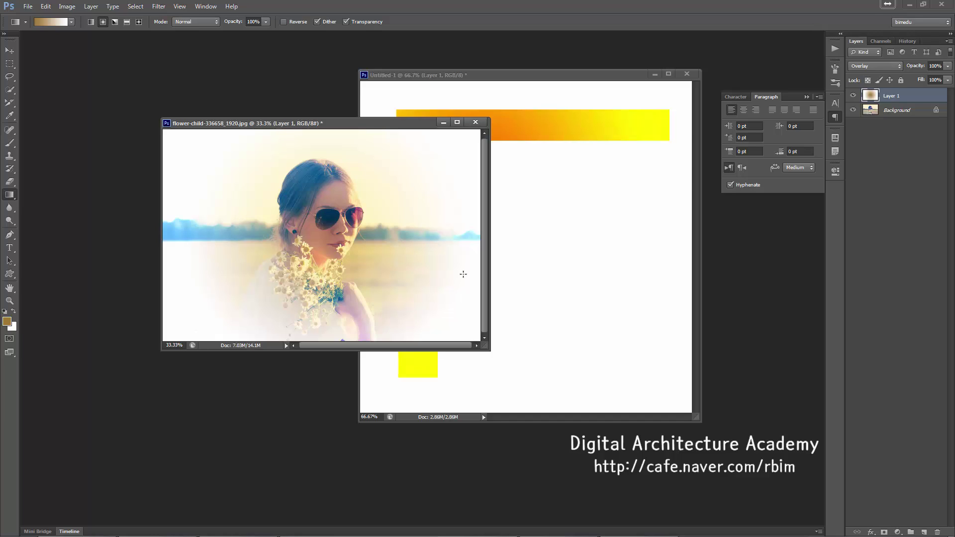
Lower the gradient layer's opacity to 44% and keep Layer 1 selected.
left_click(948, 66)
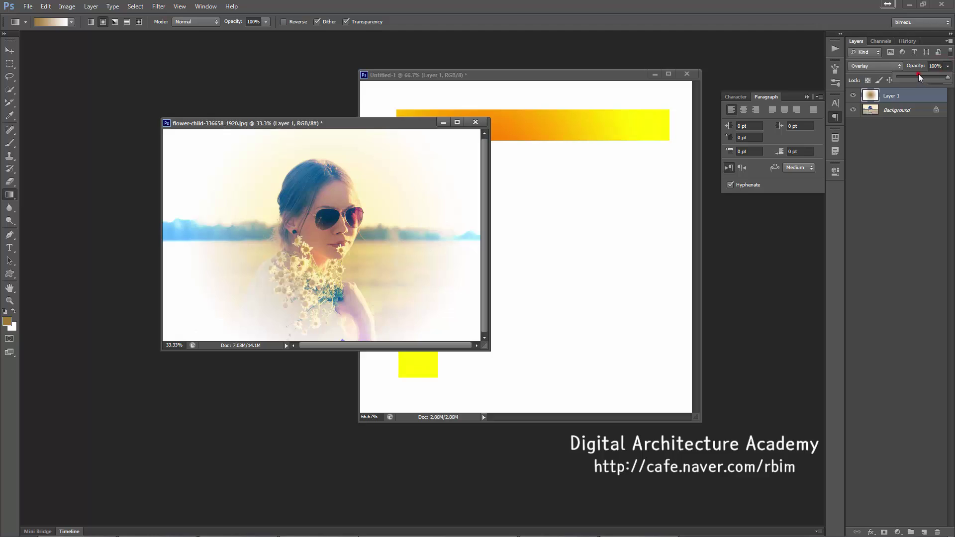
left_click_drag(919, 77, 919, 75)
left_click(896, 181)
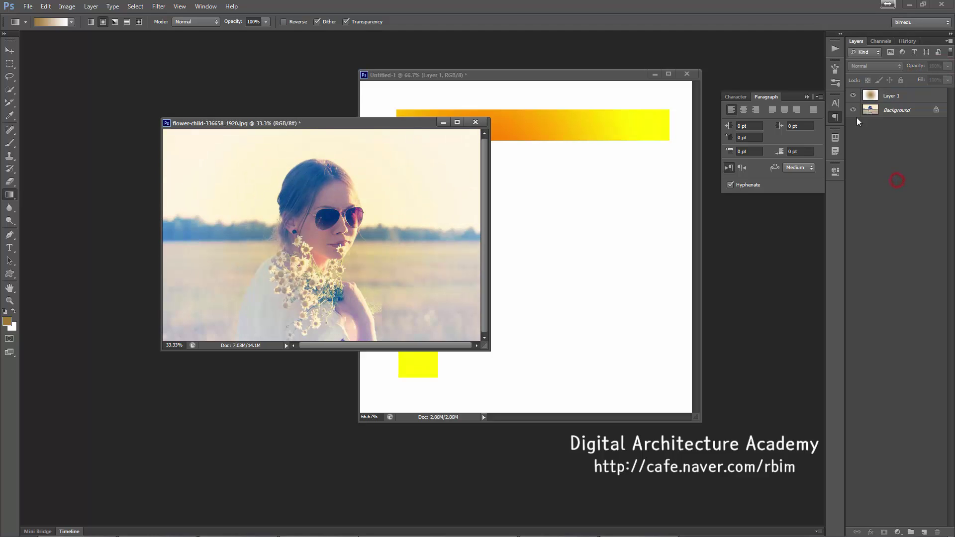
left_click(894, 98)
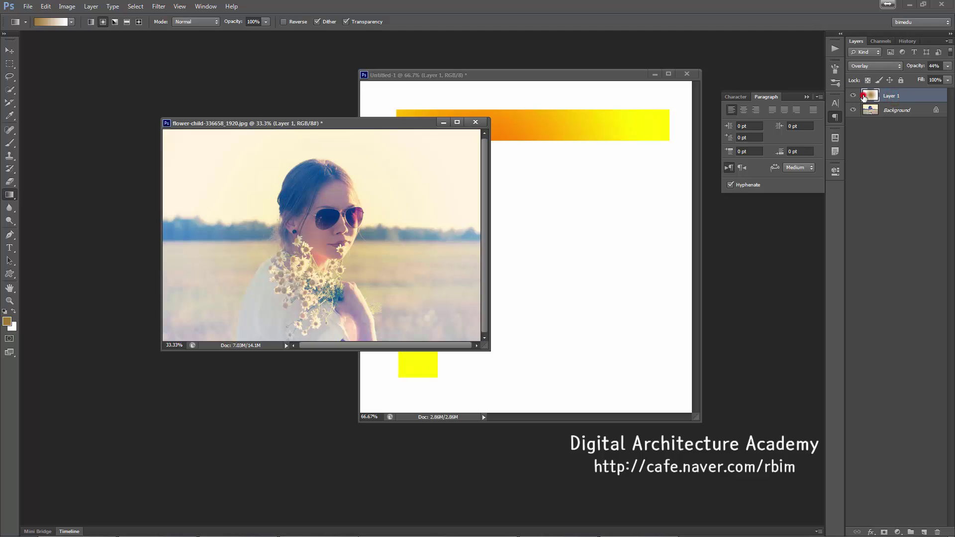
Toggle Layer 1's visibility repeatedly to compare the photo with and without the gradient, and check the layer's blend mode.
left_click(854, 96)
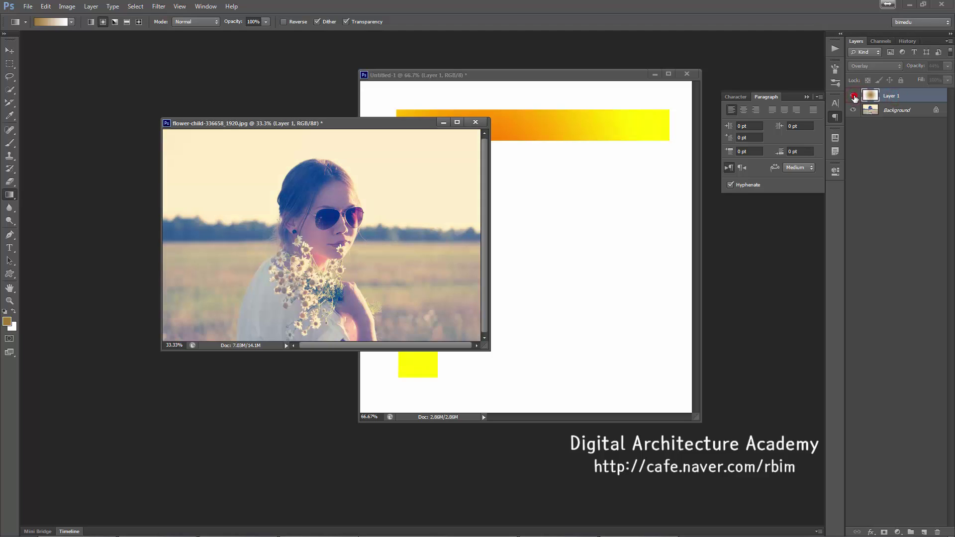
left_click(853, 96)
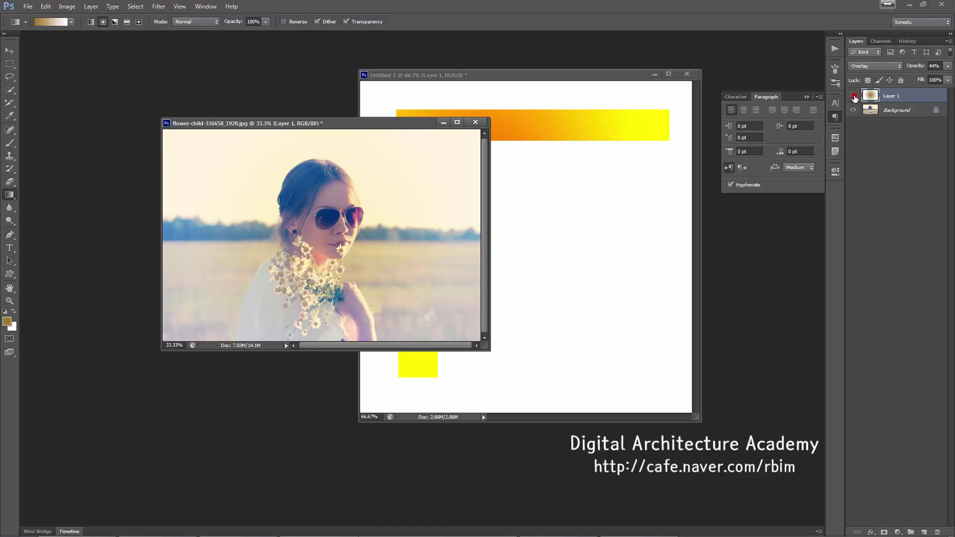
left_click(853, 96)
left_click(854, 96)
left_click(853, 96)
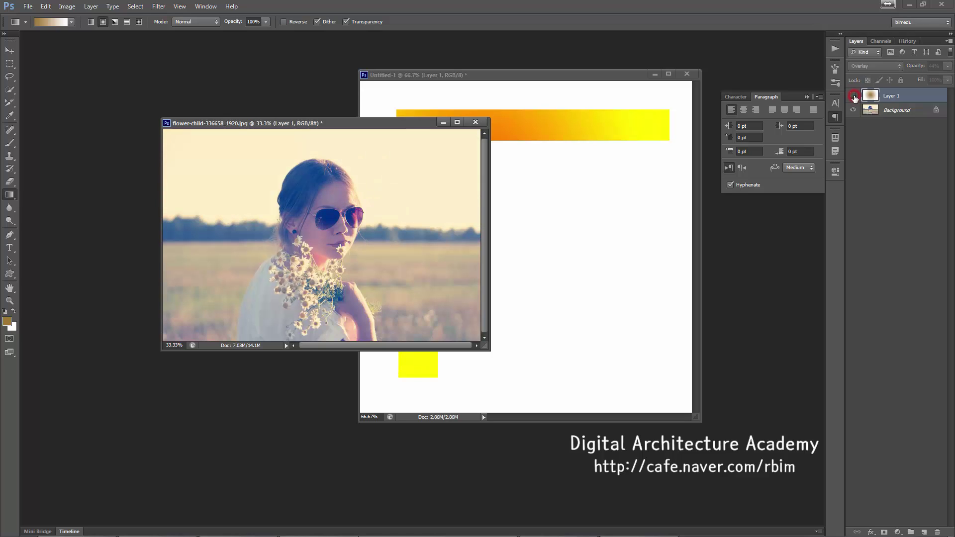
left_click(854, 96)
left_click(854, 96)
left_click(854, 96)
left_click(853, 96)
left_click(853, 96)
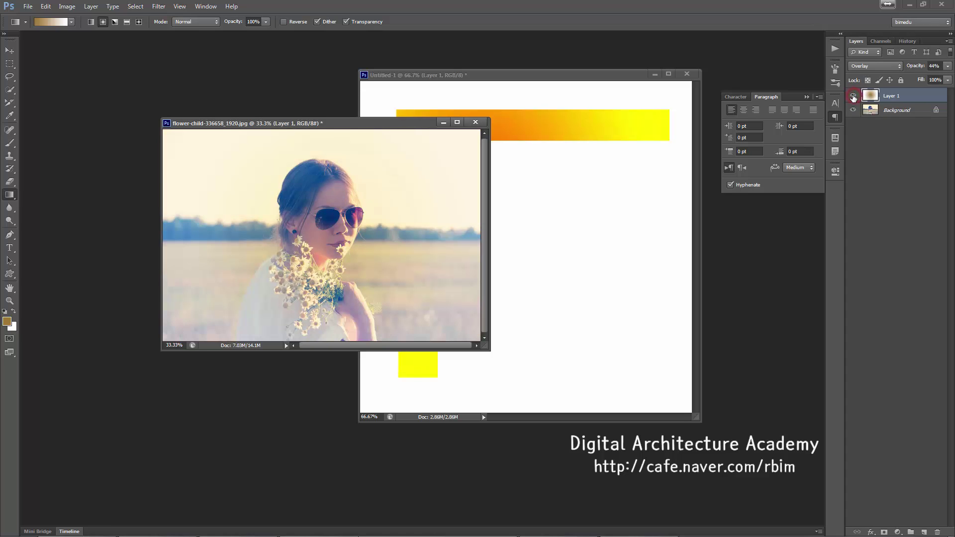
left_click(854, 96)
left_click(854, 96)
left_click(859, 65)
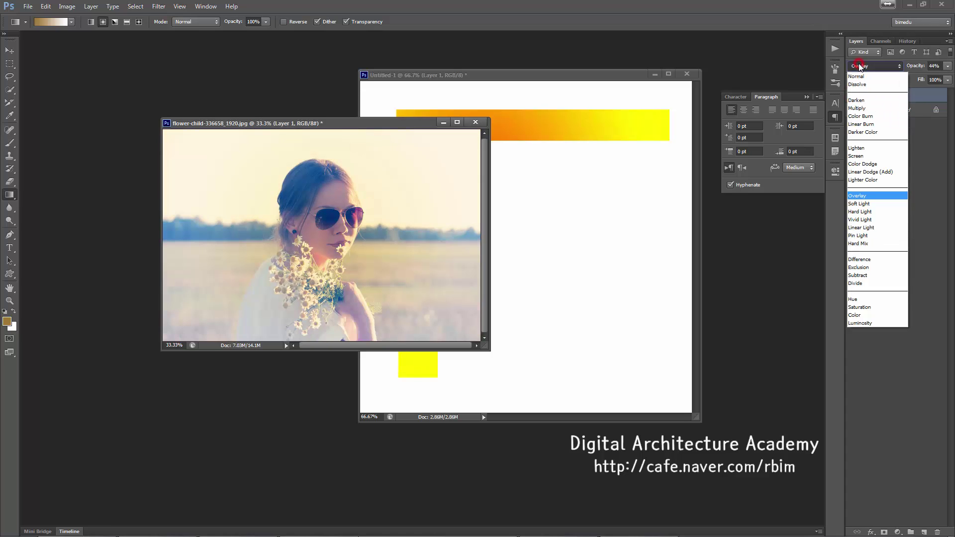
left_click(884, 178)
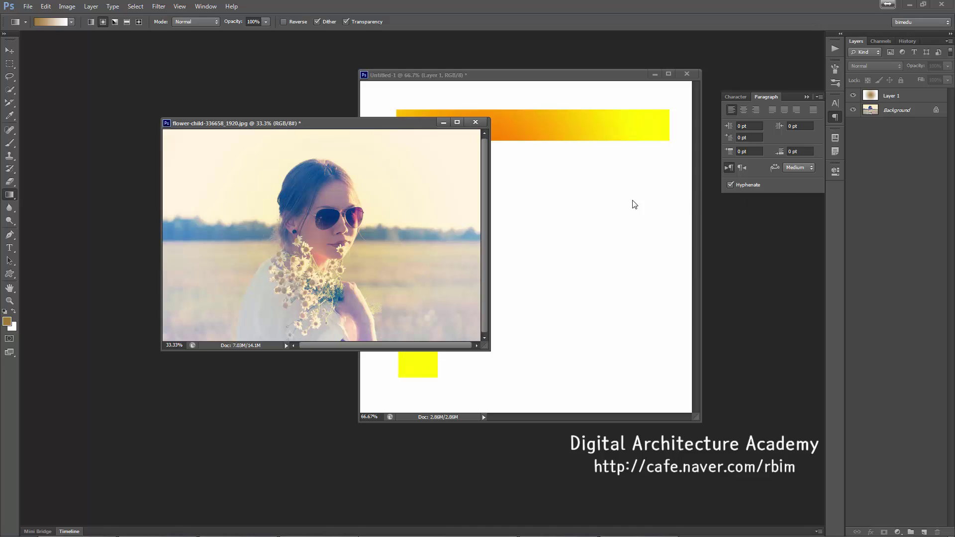
Enlarge the flower photo window to show the whole image with a margin around it, and activate the Brush tool.
left_click_drag(487, 351, 557, 413)
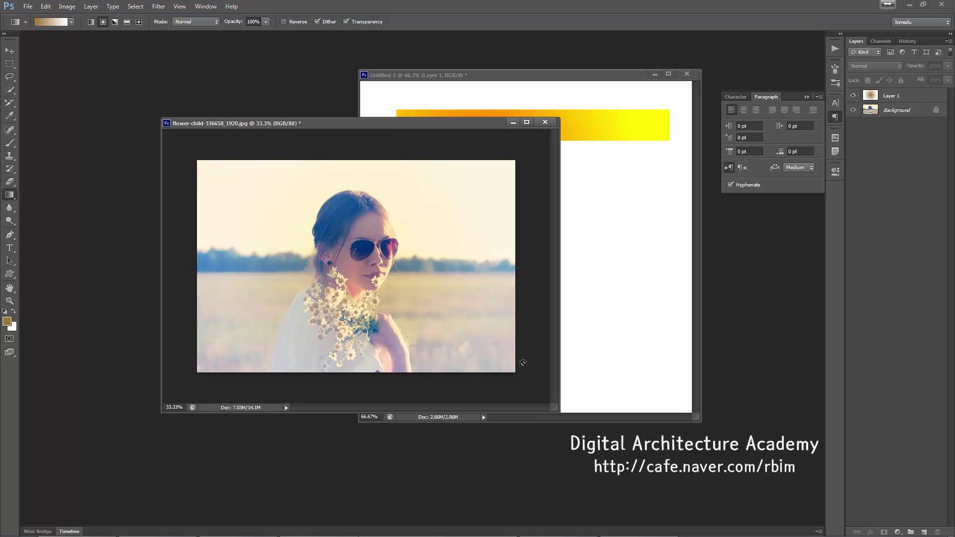
key("b")
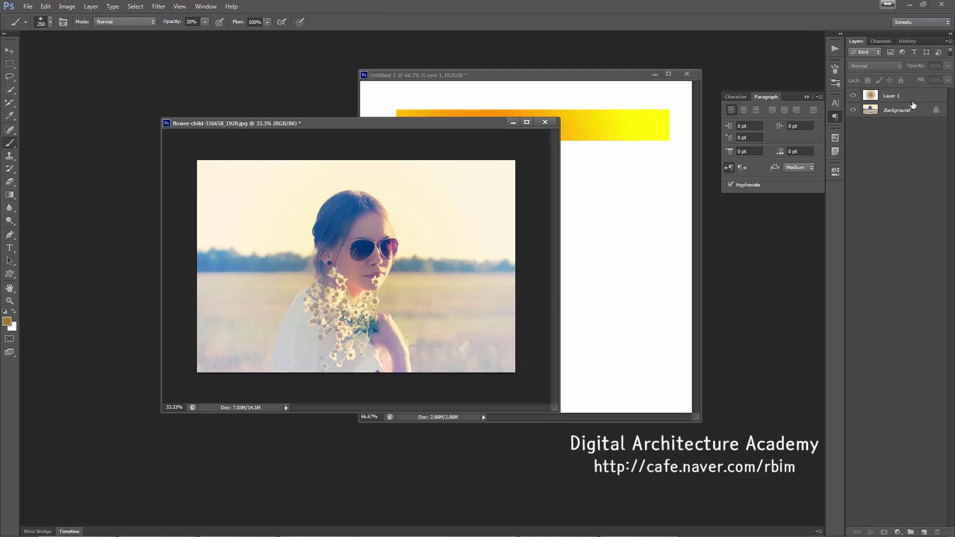